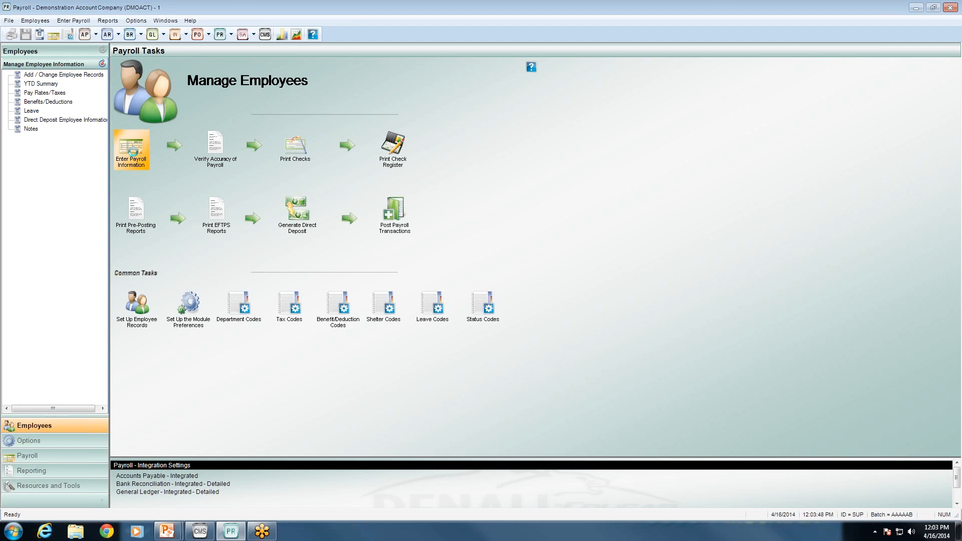
Open PR Prepare Payroll and scroll through all 15 employees' lines: $1,995.31 deductions, $3,952.15 taxes
{"action": "left_click", "coordinate": [132, 149]}
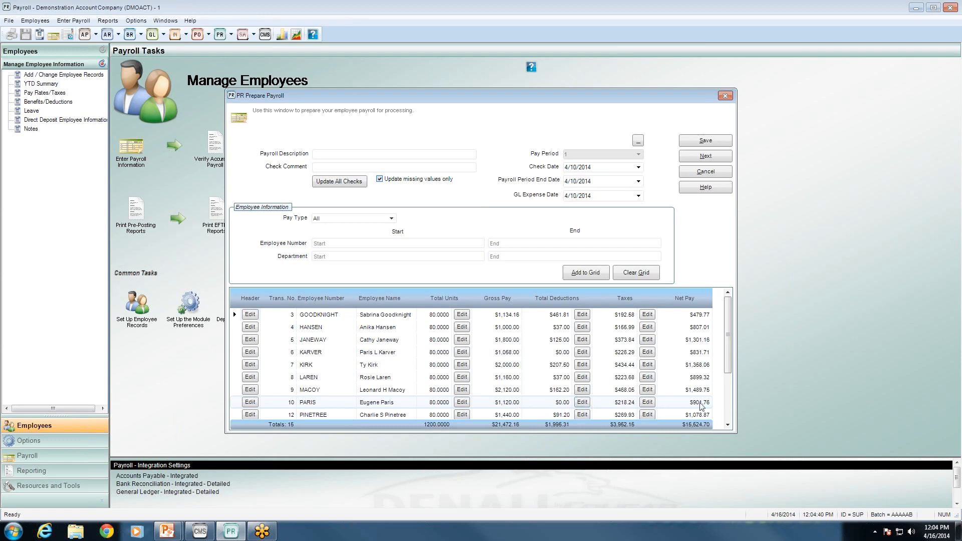
{"action": "scroll", "coordinate": [730, 396], "scroll_direction": "down", "scroll_amount": 2}
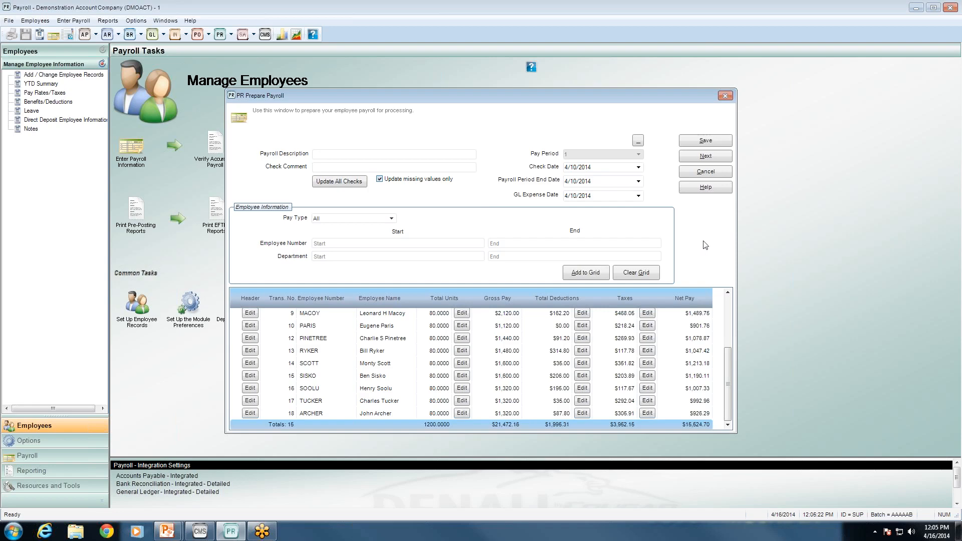
Generate the PR Transaction Edit Report for batch AAAAAB on screen
{"action": "left_click", "coordinate": [719, 158]}
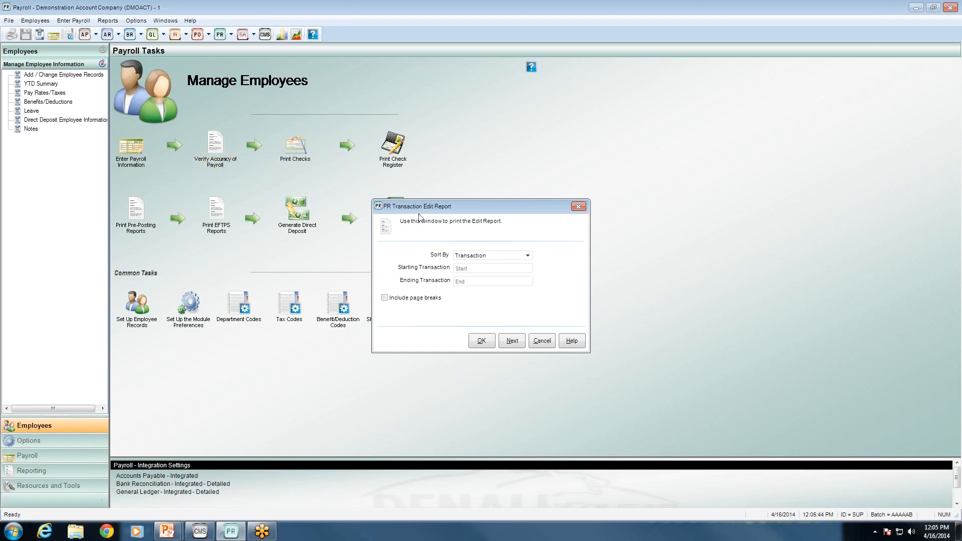
{"action": "left_click", "coordinate": [480, 345]}
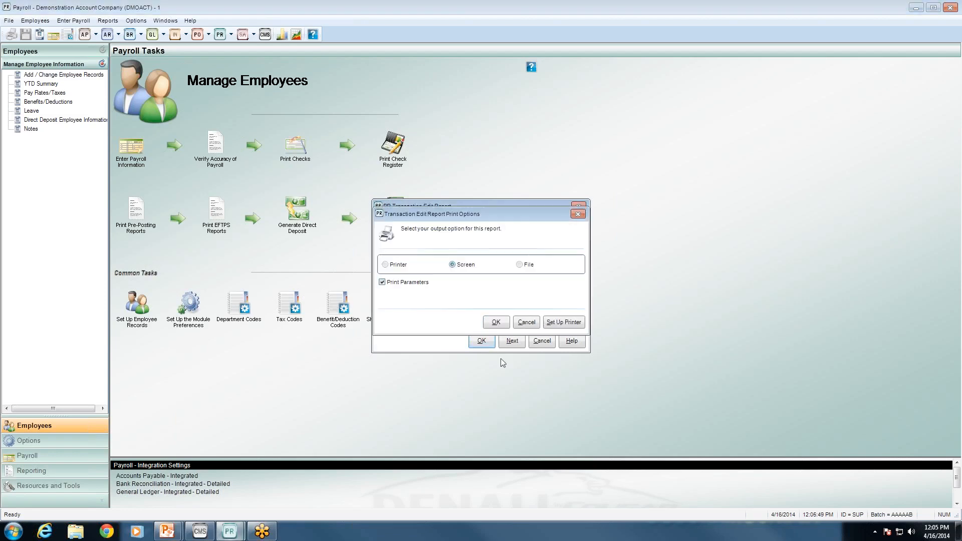
{"action": "left_click", "coordinate": [497, 323]}
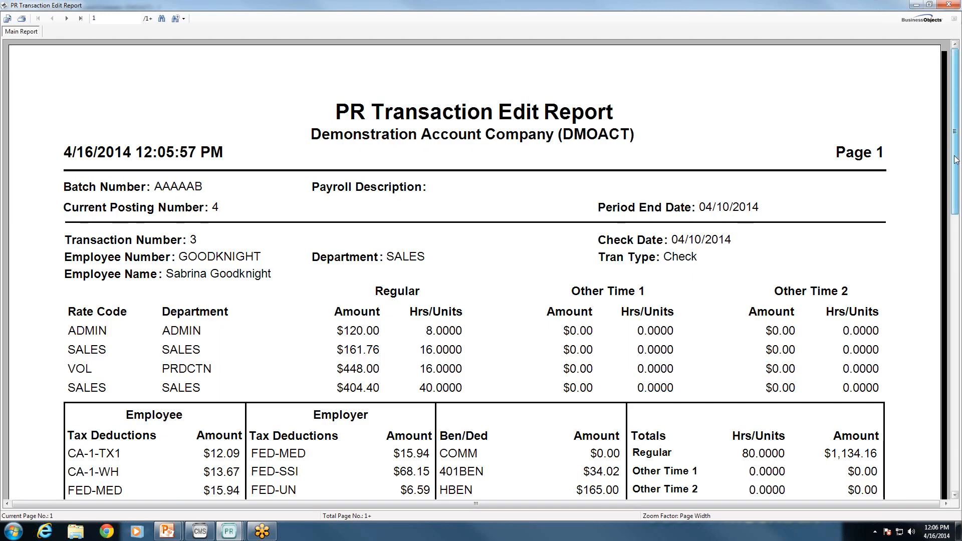
Scroll through each employee's edit report transaction, then close the viewer without printing
{"action": "scroll", "coordinate": [497, 196], "scroll_direction": "down", "scroll_amount": 3}
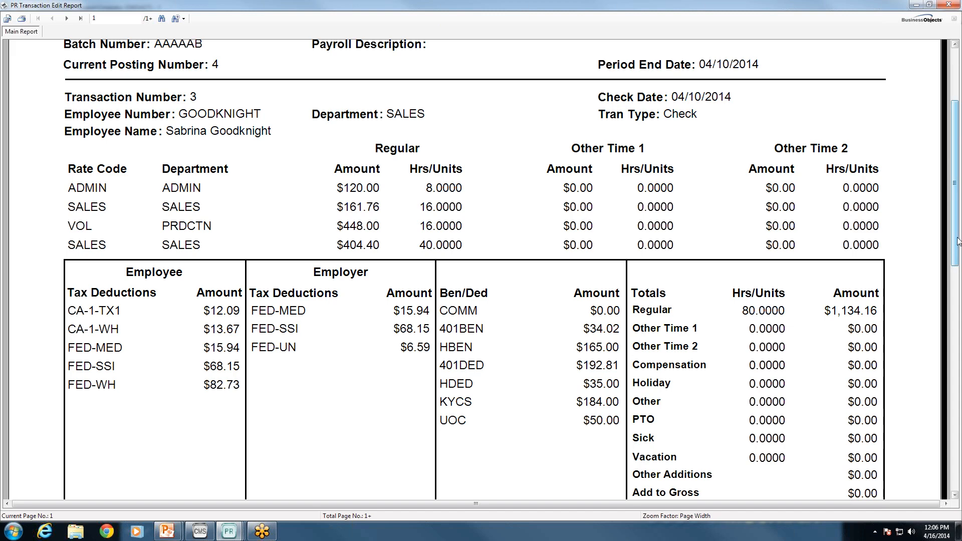
{"action": "scroll", "coordinate": [957, 241], "scroll_direction": "down", "scroll_amount": 3}
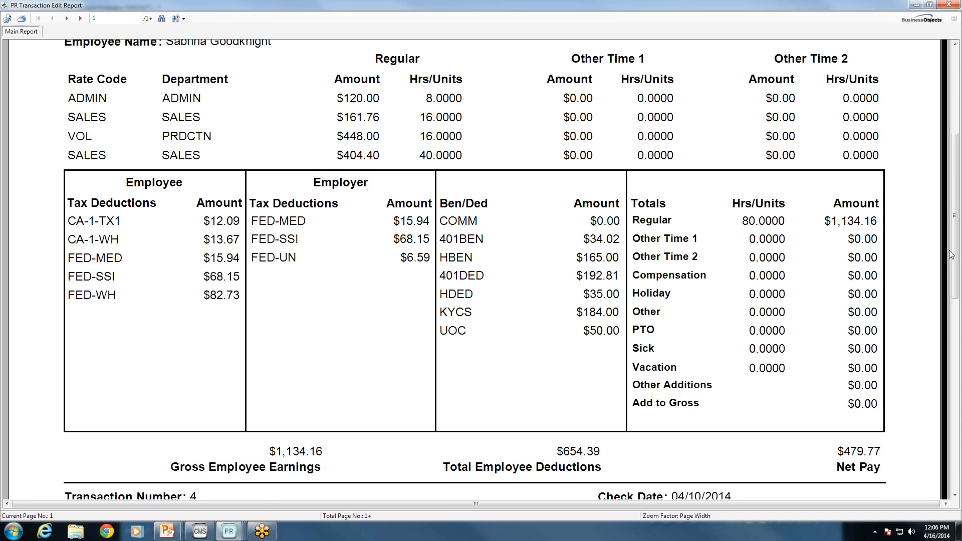
{"action": "left_click_drag", "start_coordinate": [956, 270], "coordinate": [955, 420]}
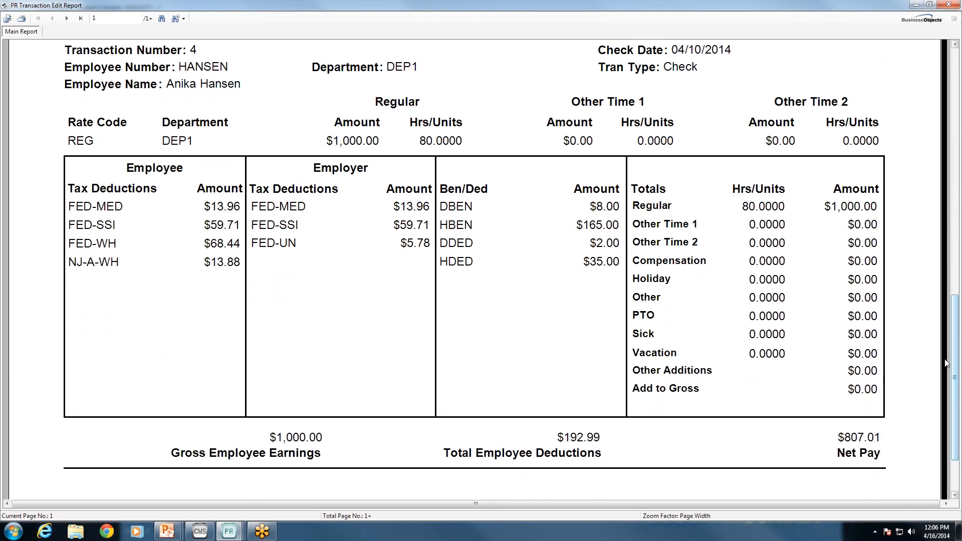
{"action": "left_click", "coordinate": [952, 6]}
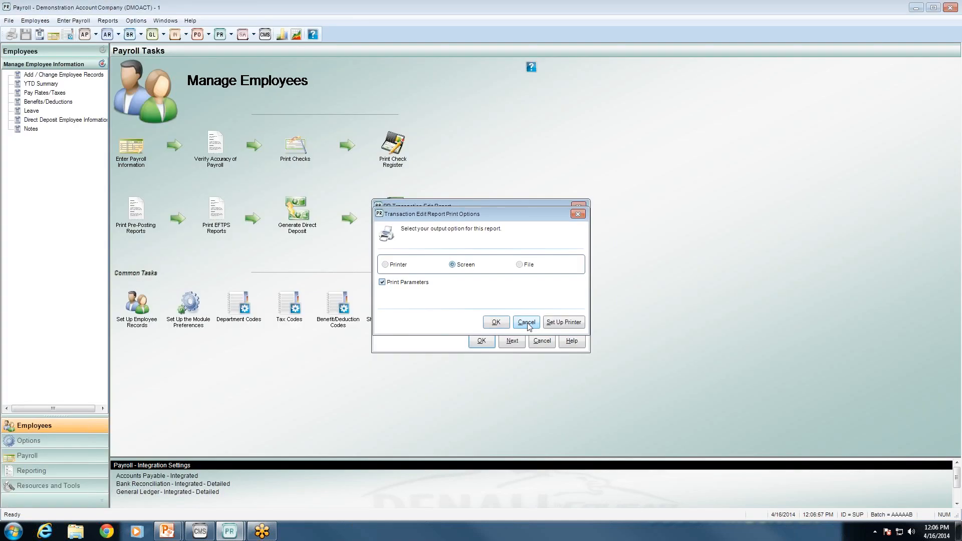
{"action": "left_click", "coordinate": [522, 322]}
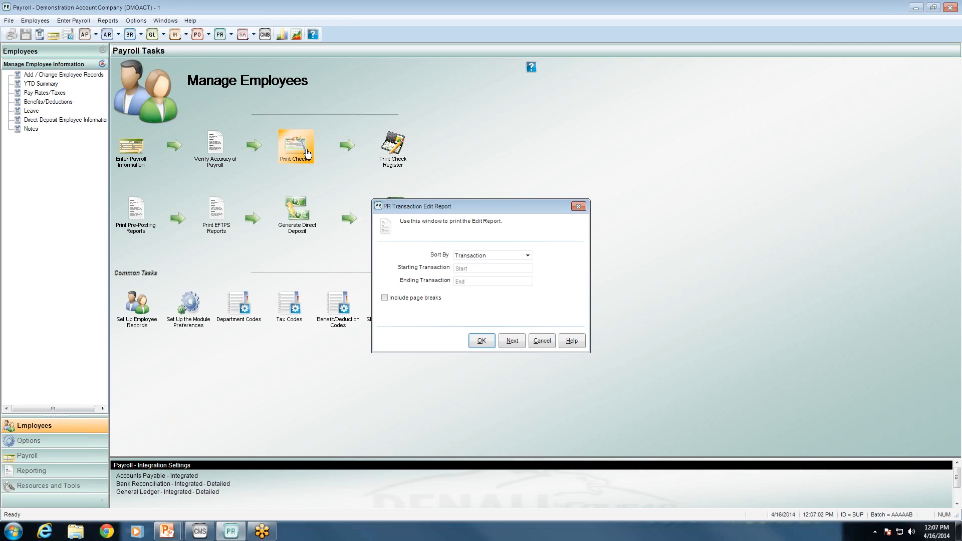
Open PR Print Payroll Checks, check the transaction number lookup, and step through the range fields
{"action": "left_click", "coordinate": [511, 341]}
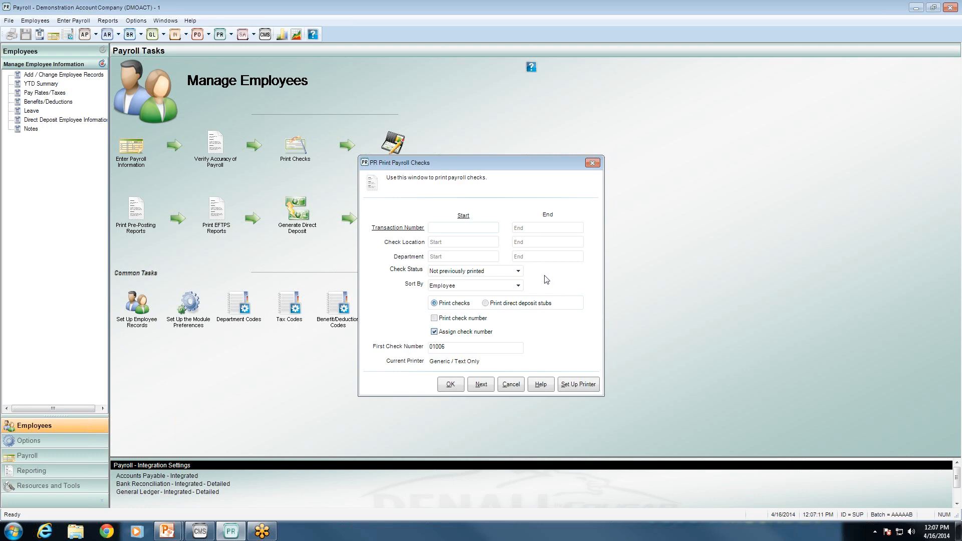
{"action": "double_click", "coordinate": [438, 229]}
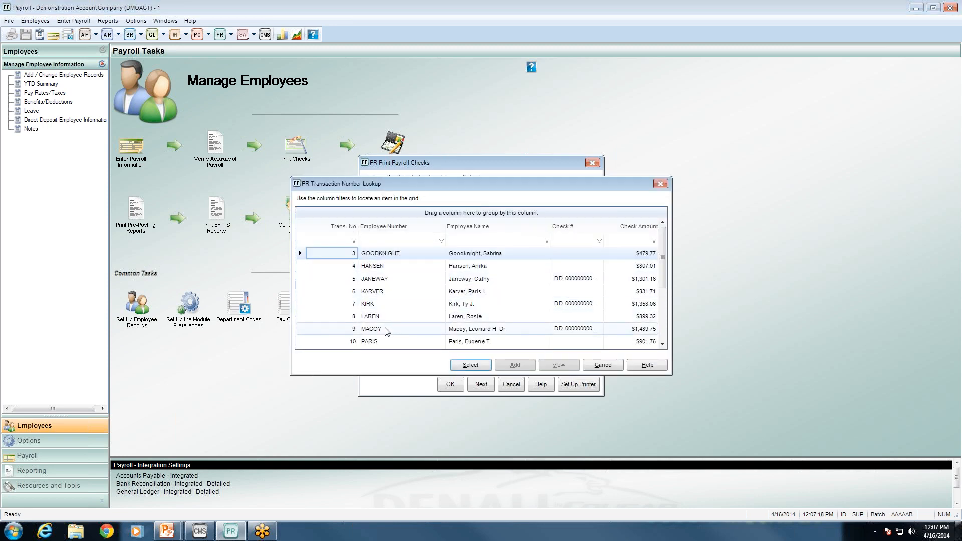
{"action": "left_click", "coordinate": [604, 365]}
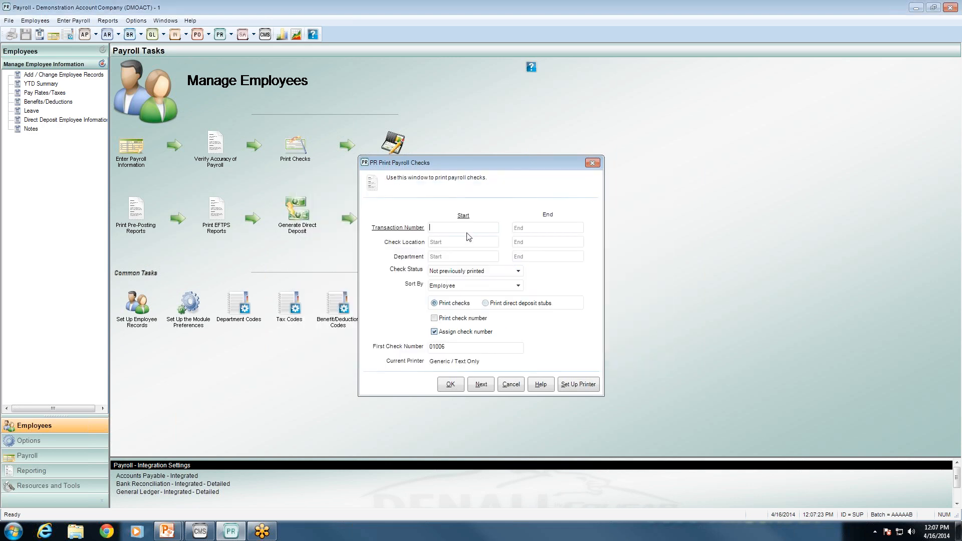
{"action": "key", "text": "Tab"}
{"action": "key", "text": "Tab"}
{"action": "key", "text": "Tab"}
{"action": "key", "text": "Tab"}
{"action": "key", "text": "Tab"}
{"action": "key", "text": "Tab"}
Set Check Status to All and keep sorting checks by Employee
{"action": "left_click", "coordinate": [517, 273]}
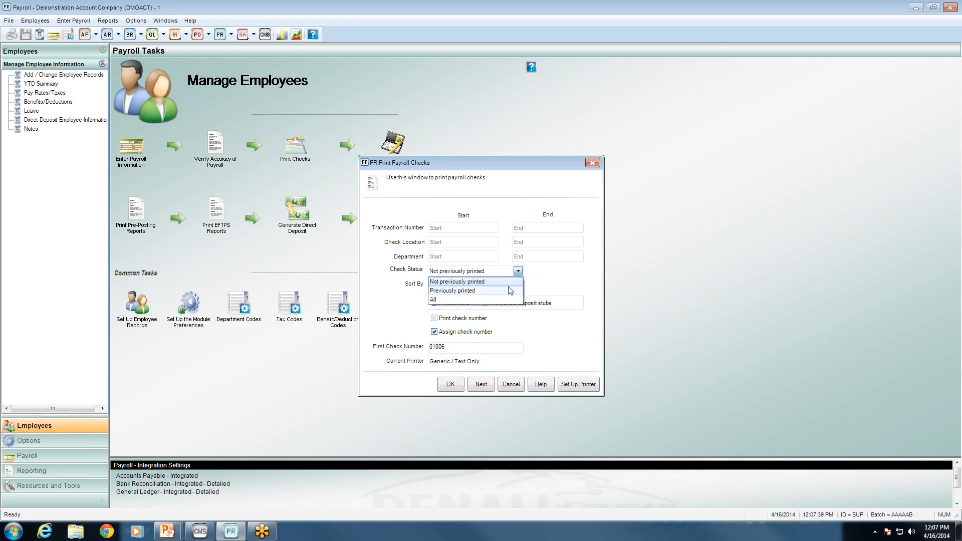
{"action": "left_click", "coordinate": [509, 292]}
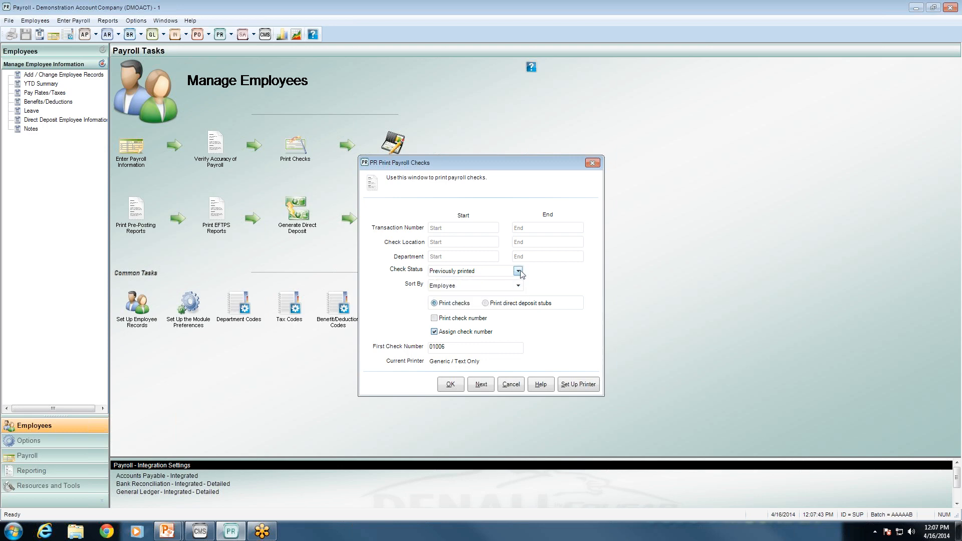
{"action": "left_click", "coordinate": [518, 272]}
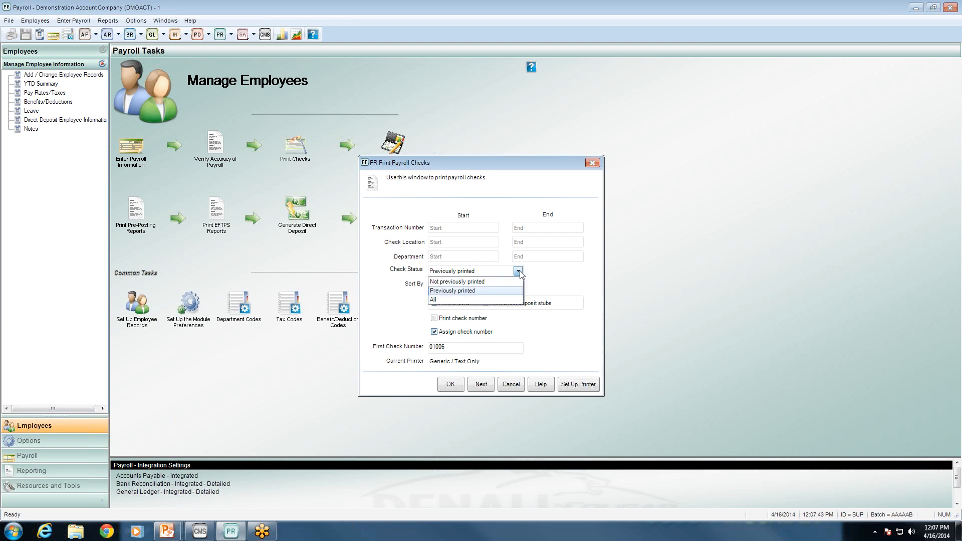
{"action": "left_click", "coordinate": [508, 301]}
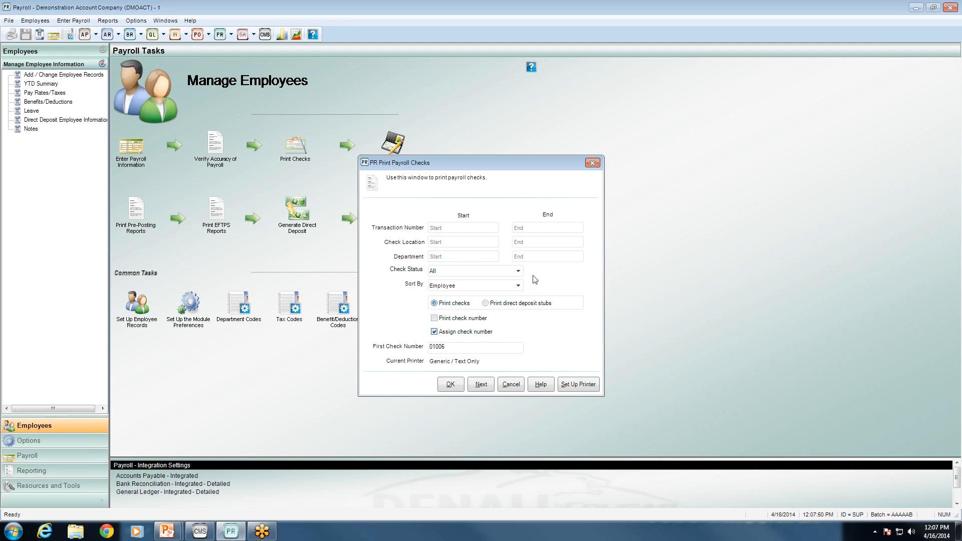
{"action": "left_click", "coordinate": [518, 286]}
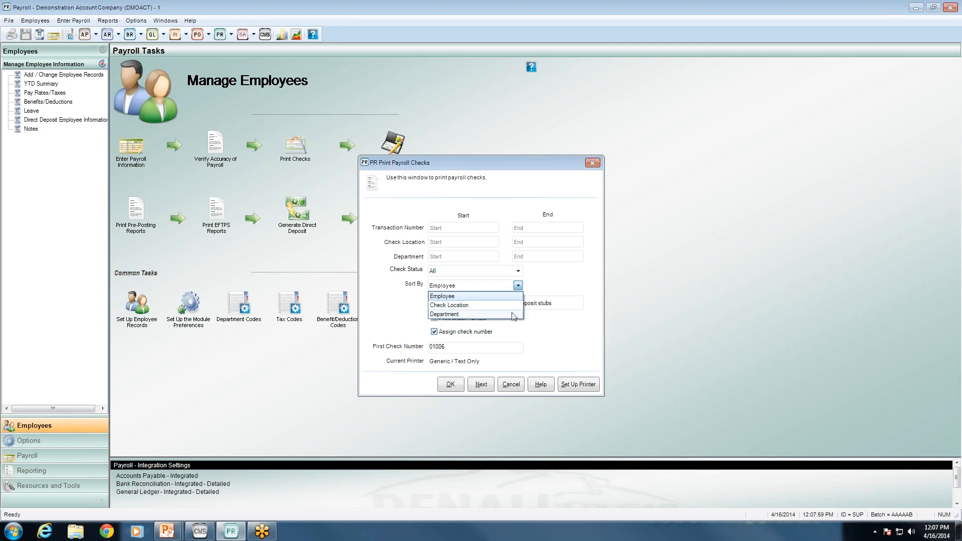
{"action": "left_click", "coordinate": [518, 286]}
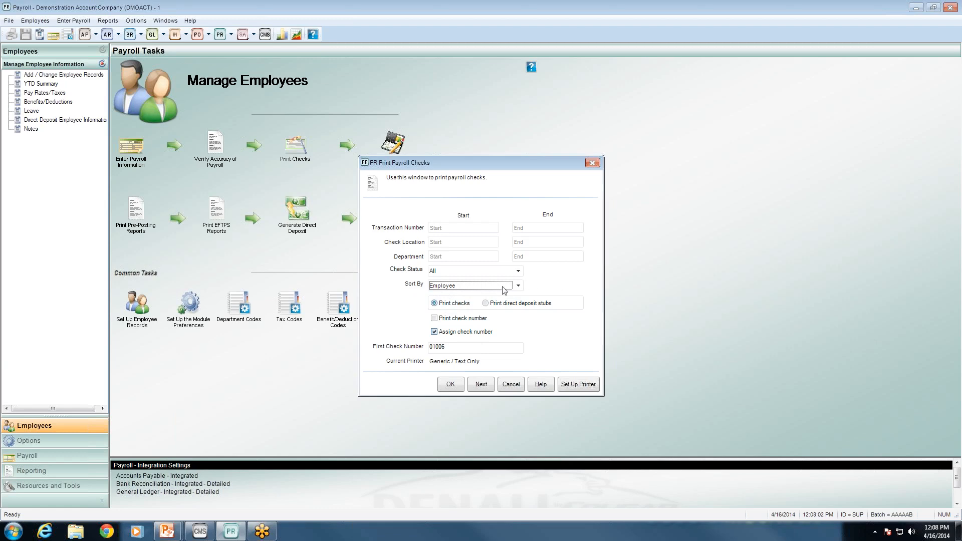
Compare check and stub printing options and inspect first check number 01006
{"action": "left_click", "coordinate": [439, 305]}
{"action": "left_click", "coordinate": [494, 307]}
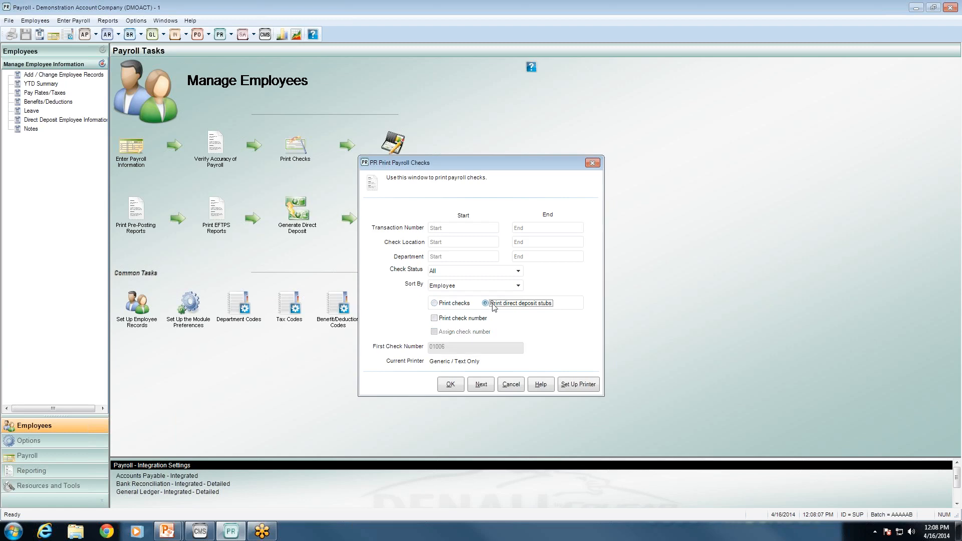
{"action": "left_click", "coordinate": [455, 305]}
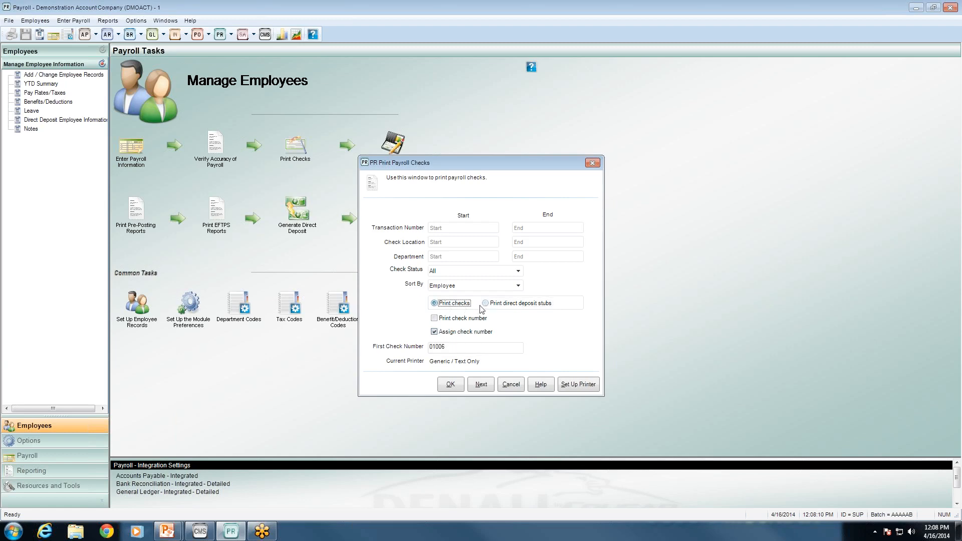
{"action": "left_click", "coordinate": [456, 322]}
{"action": "left_click", "coordinate": [452, 347]}
{"action": "left_click_drag", "start_coordinate": [452, 347], "coordinate": [427, 349]}
{"action": "left_click", "coordinate": [453, 348]}
{"action": "left_click_drag", "start_coordinate": [467, 345], "coordinate": [416, 352]}
{"action": "left_click", "coordinate": [464, 348]}
Settle on printing direct deposit stubs with check number printing turned off
{"action": "left_click", "coordinate": [487, 304]}
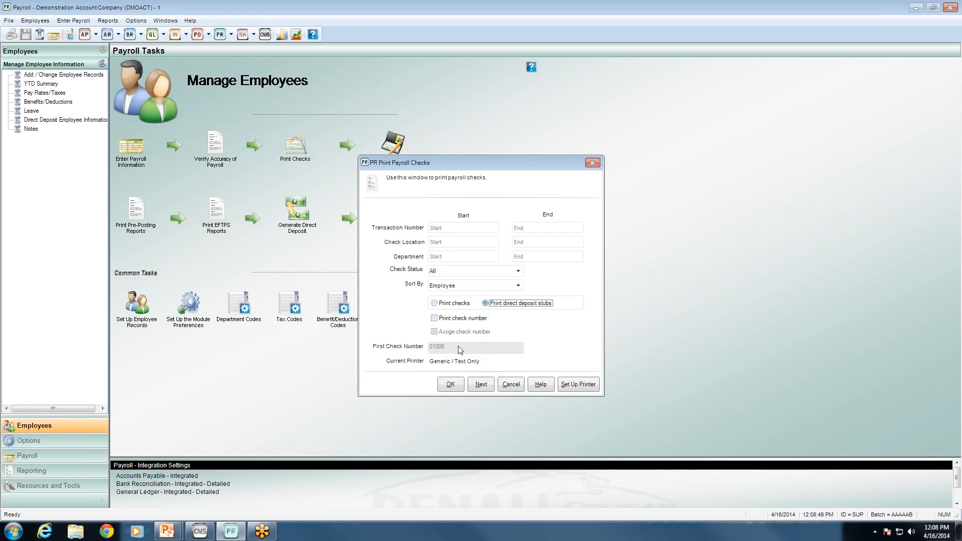
{"action": "left_click", "coordinate": [455, 320]}
{"action": "left_click", "coordinate": [455, 321]}
{"action": "left_click", "coordinate": [455, 304]}
{"action": "left_click", "coordinate": [519, 304]}
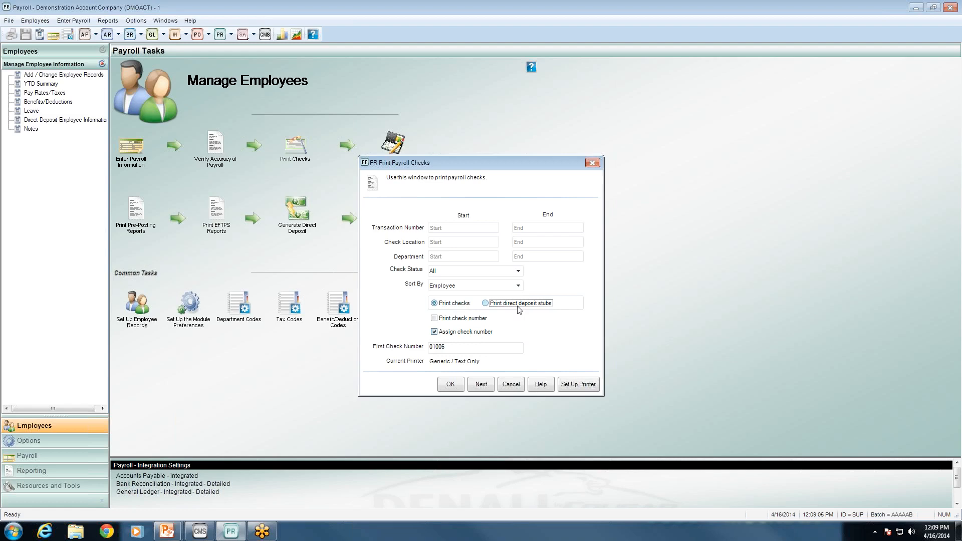
{"action": "left_click", "coordinate": [483, 385]}
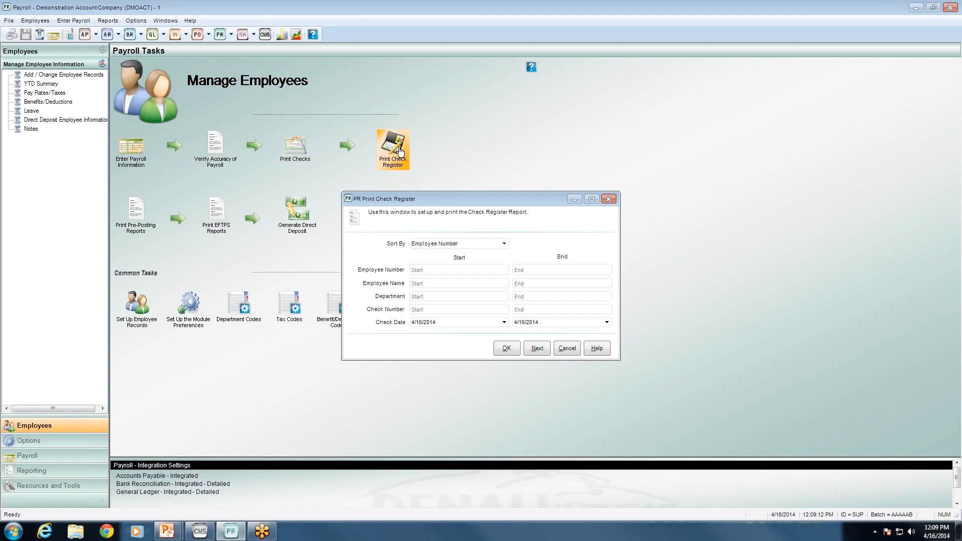
Run the check register for 4/16/2014 by employee number to screen, which has nothing to report
{"action": "left_click", "coordinate": [498, 354]}
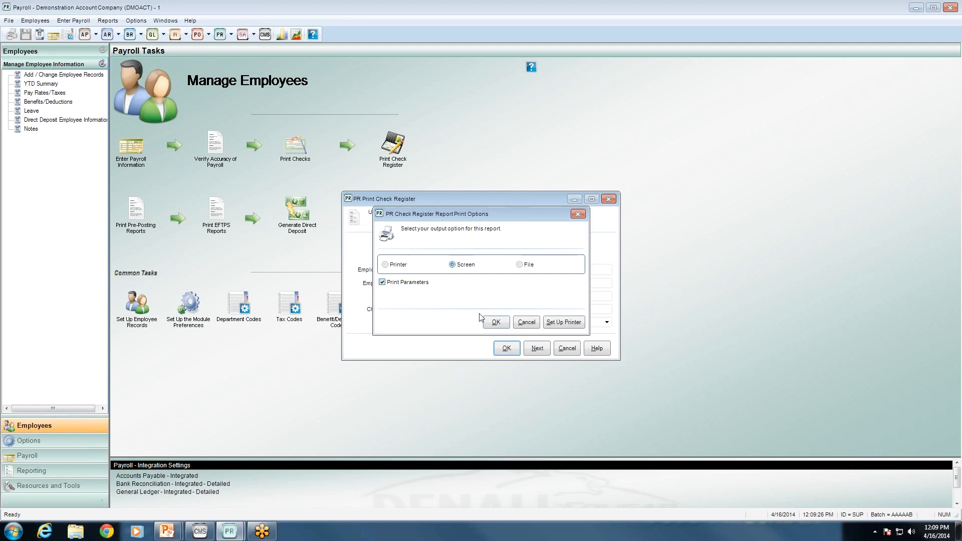
{"action": "left_click", "coordinate": [494, 322]}
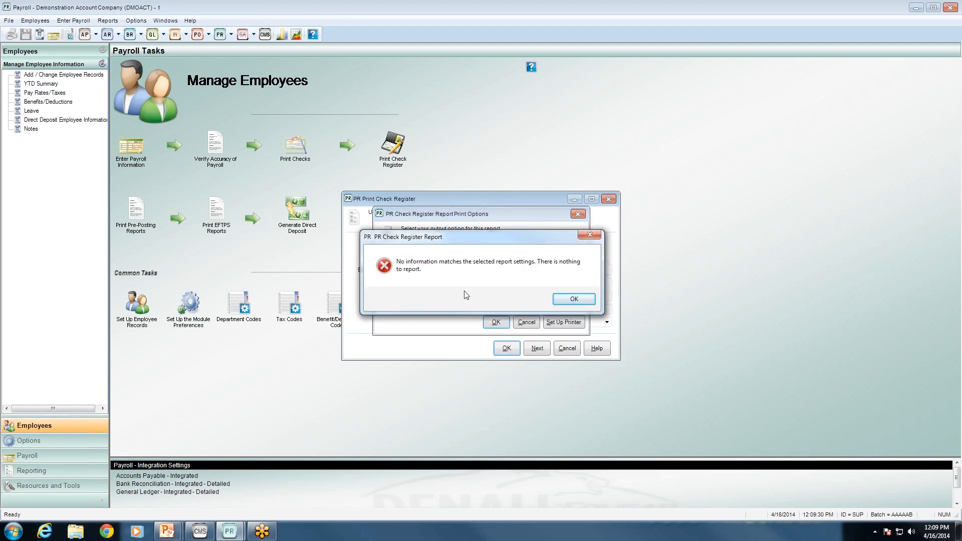
{"action": "left_click", "coordinate": [573, 300]}
{"action": "left_click", "coordinate": [526, 323]}
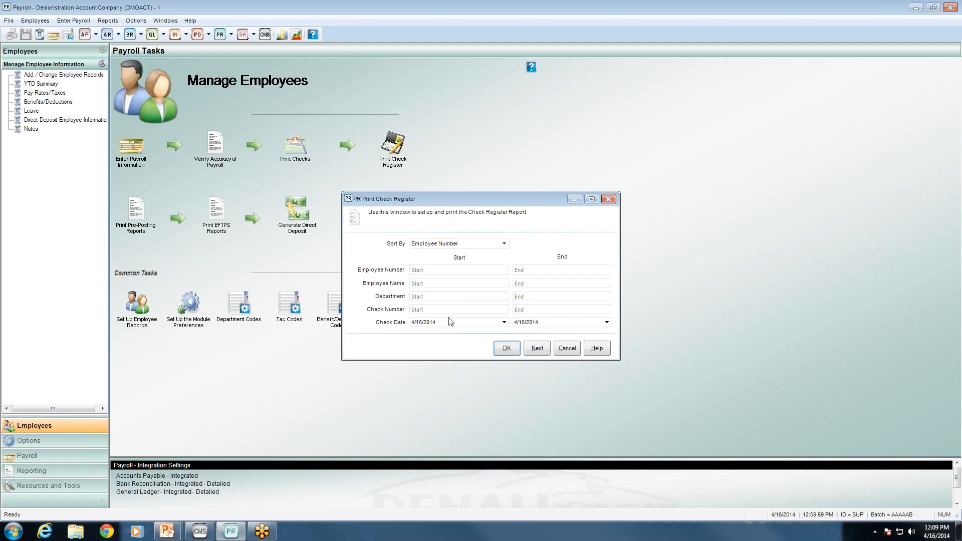
{"action": "left_click", "coordinate": [539, 349]}
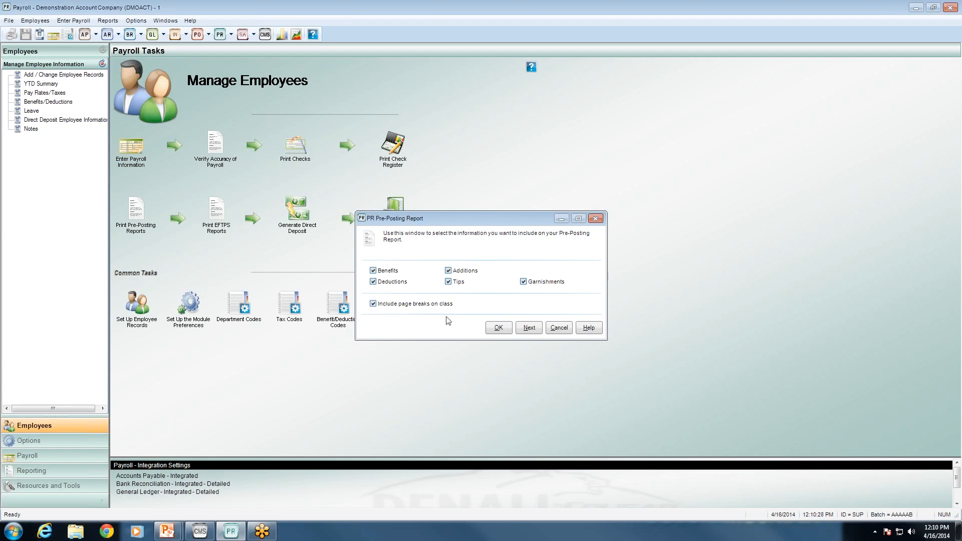
Display the pre-posting report on screen with all sections and class page breaks included
{"action": "left_click", "coordinate": [497, 328]}
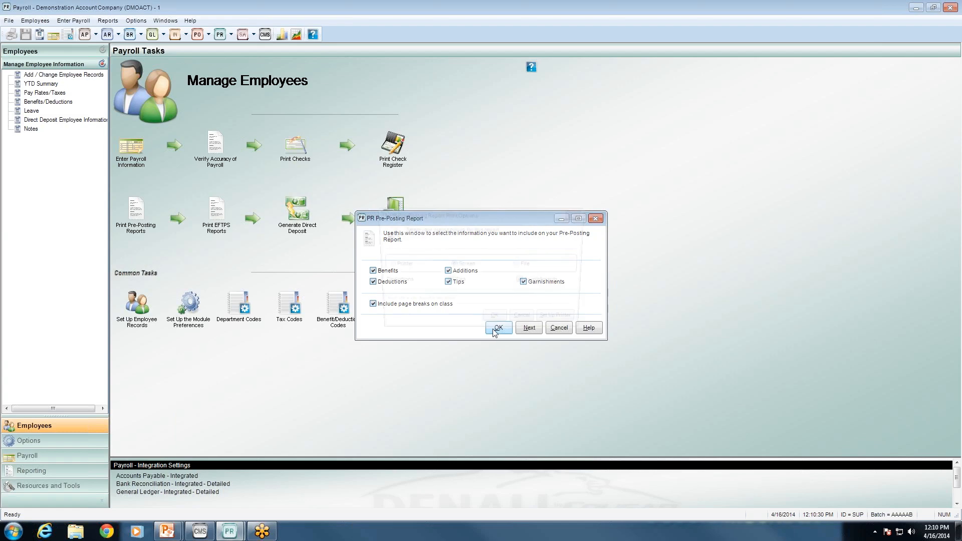
{"action": "left_click", "coordinate": [497, 324]}
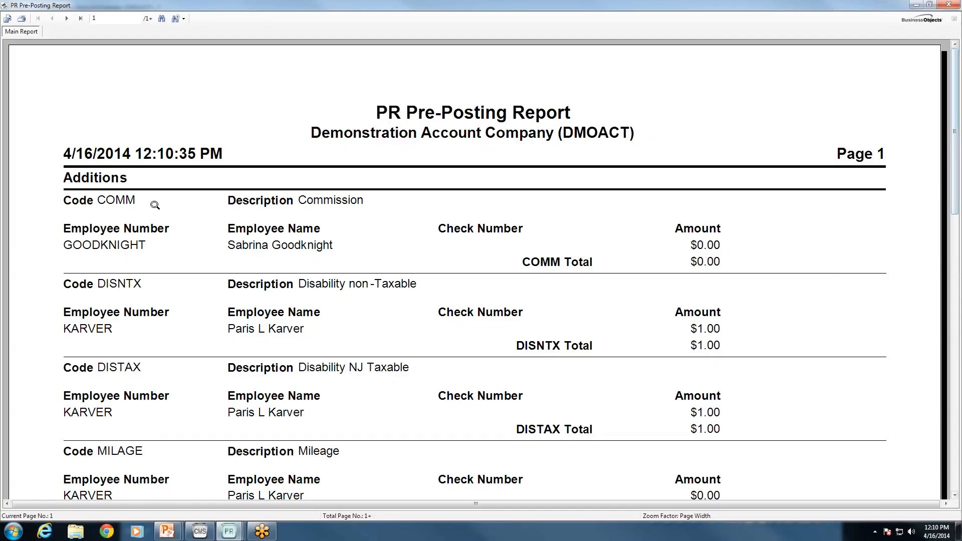
Review the Additions page, then the Benefits page's 401BEN and DBEN sections
{"action": "left_click", "coordinate": [118, 179]}
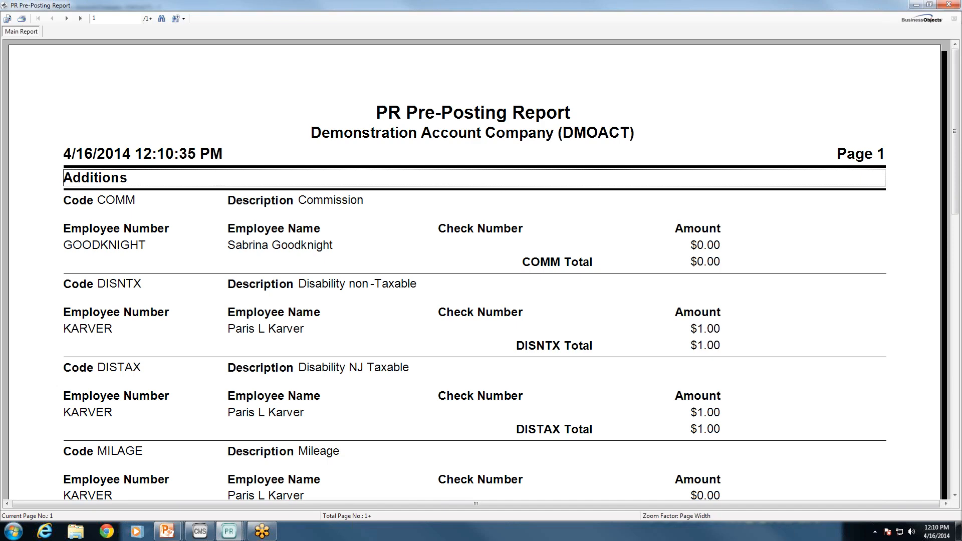
{"action": "left_click_drag", "start_coordinate": [957, 196], "coordinate": [959, 159]}
{"action": "left_click", "coordinate": [67, 18]}
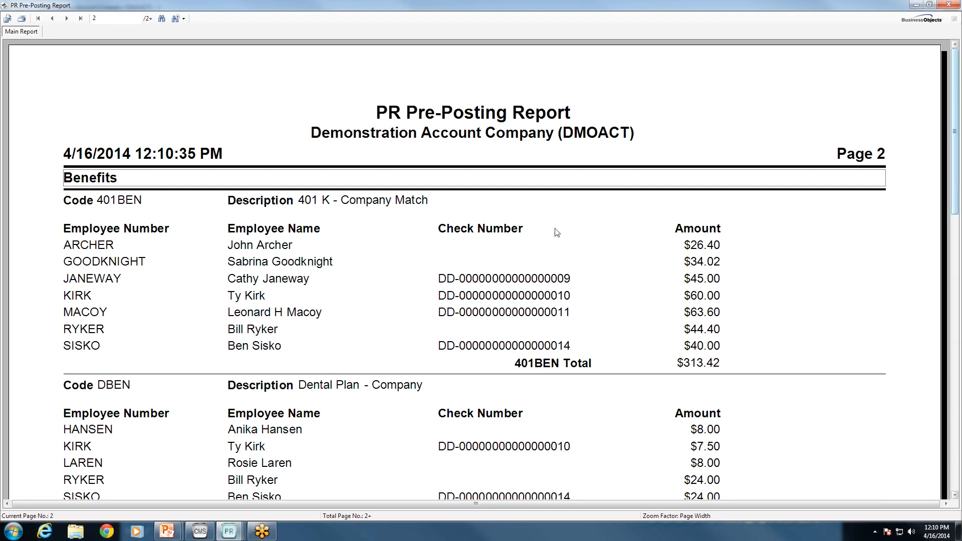
{"action": "left_click", "coordinate": [129, 200]}
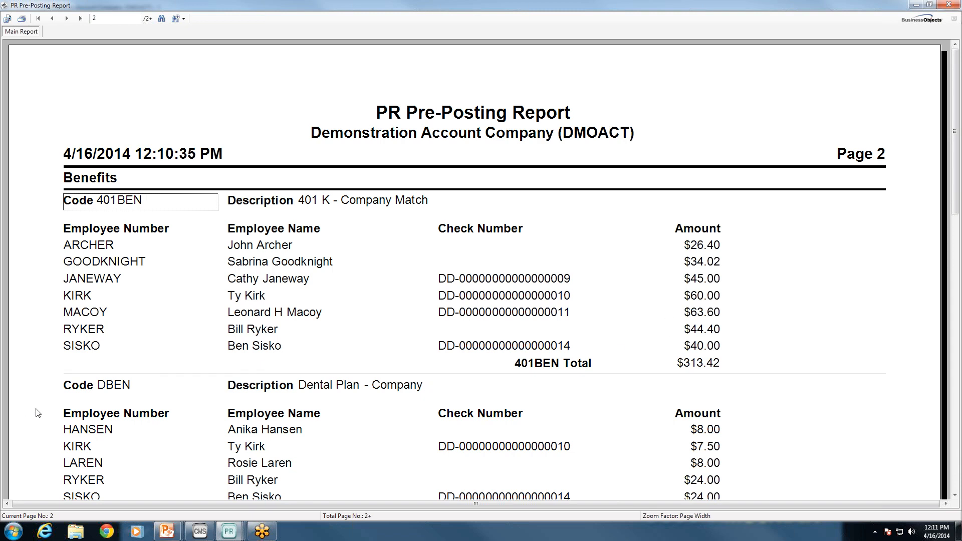
{"action": "left_click", "coordinate": [132, 389]}
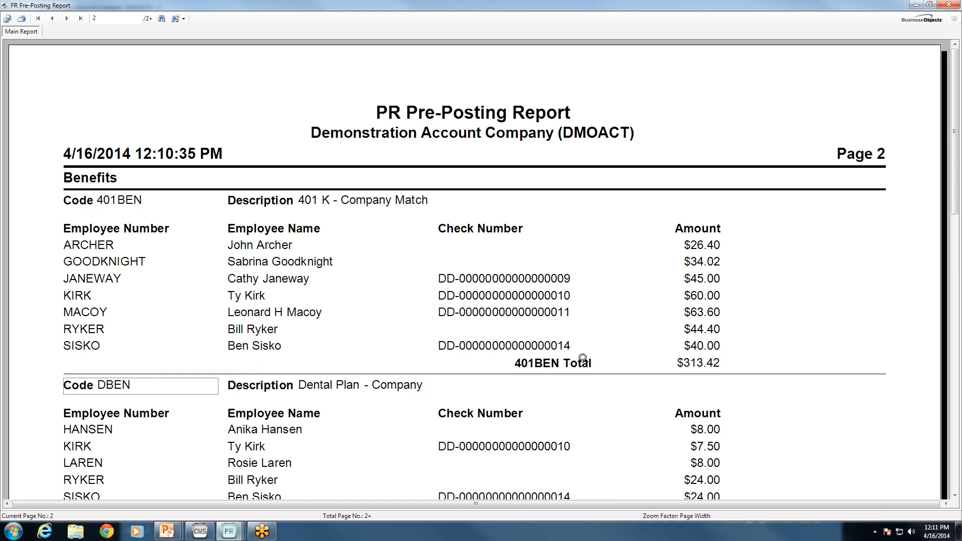
{"action": "left_click_drag", "start_coordinate": [957, 215], "coordinate": [956, 282]}
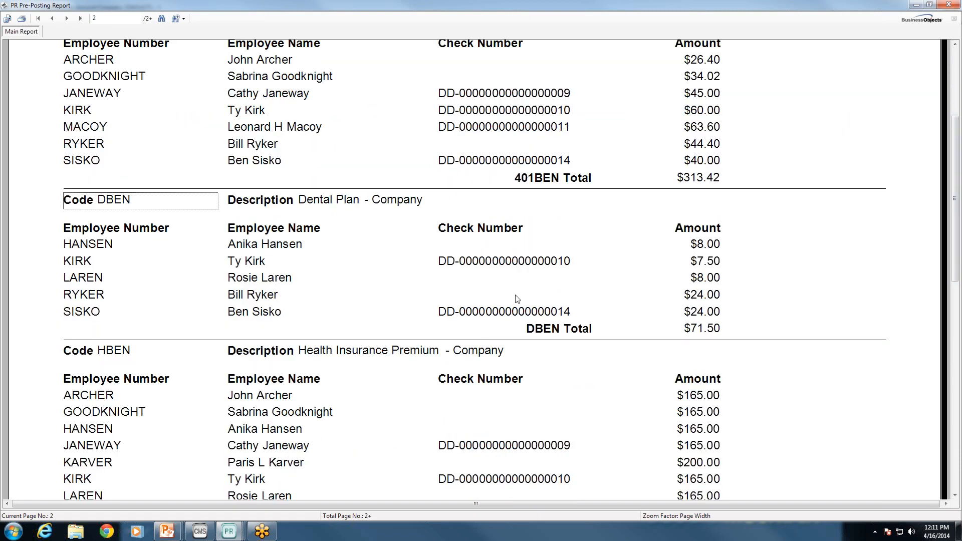
{"action": "left_click", "coordinate": [955, 56]}
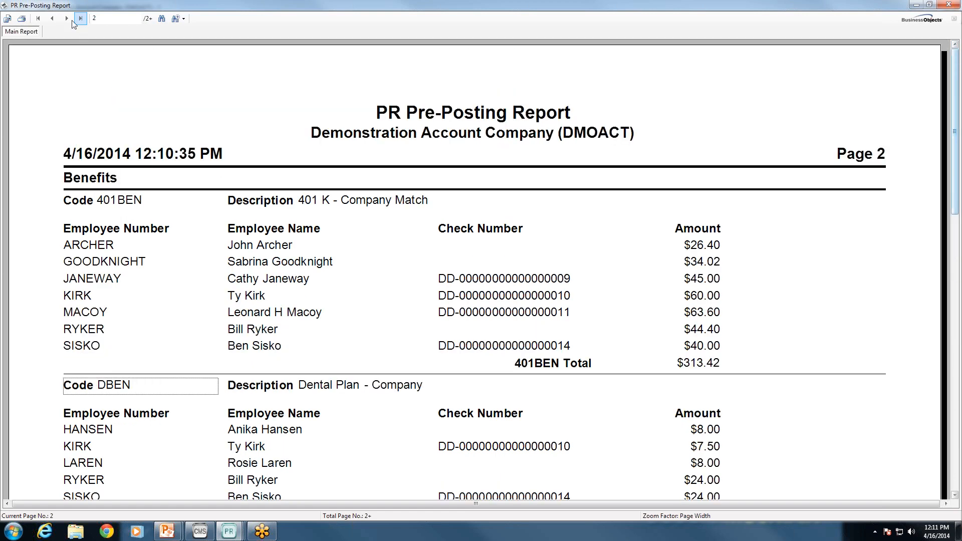
Page through Deductions (401DED), Garnishments, Tips and the Report Summary, then close the report
{"action": "left_click", "coordinate": [66, 19]}
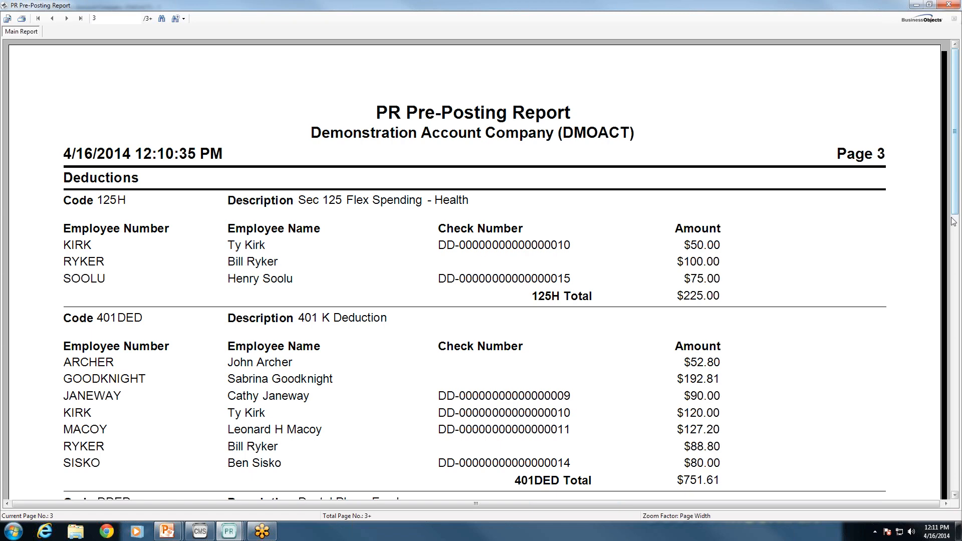
{"action": "left_click_drag", "start_coordinate": [956, 184], "coordinate": [954, 226]}
{"action": "left_click", "coordinate": [135, 207]}
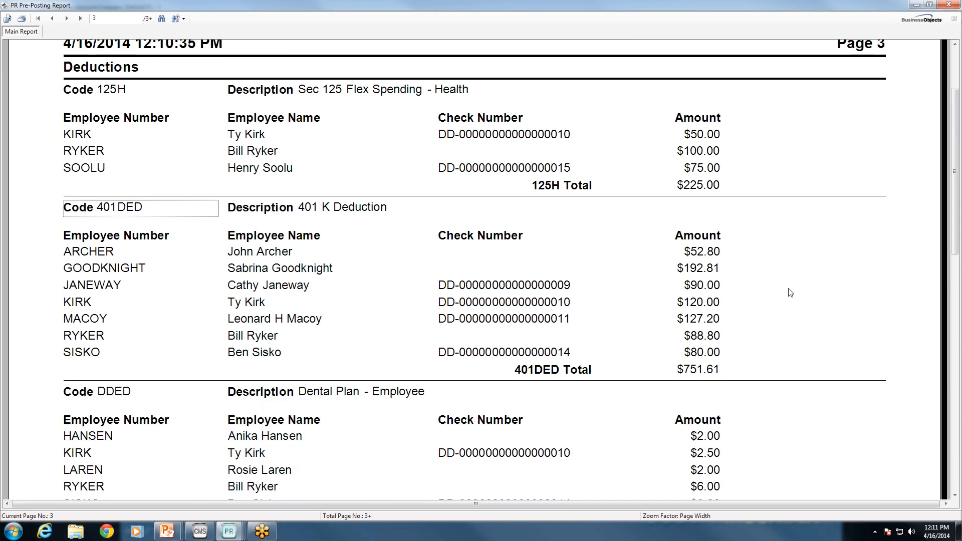
{"action": "left_click", "coordinate": [954, 50]}
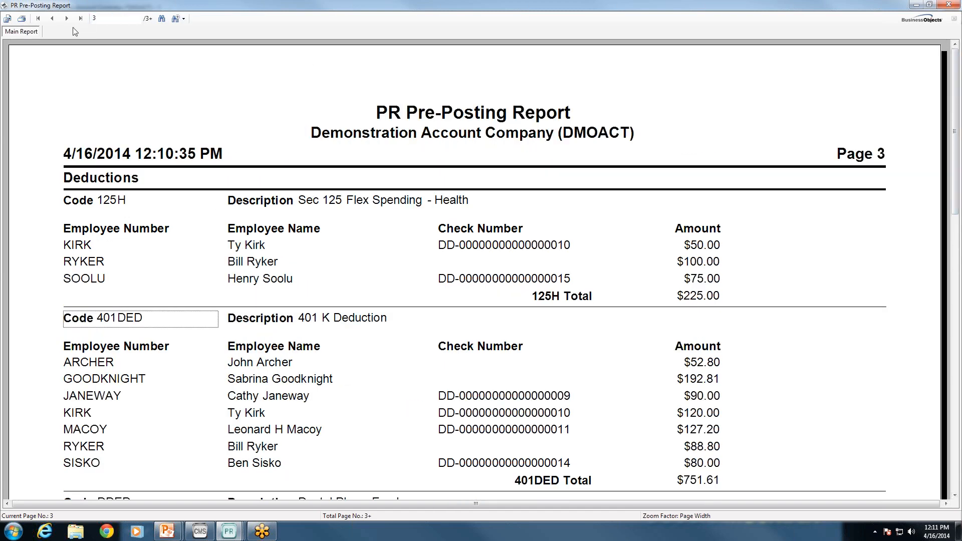
{"action": "left_click", "coordinate": [66, 18]}
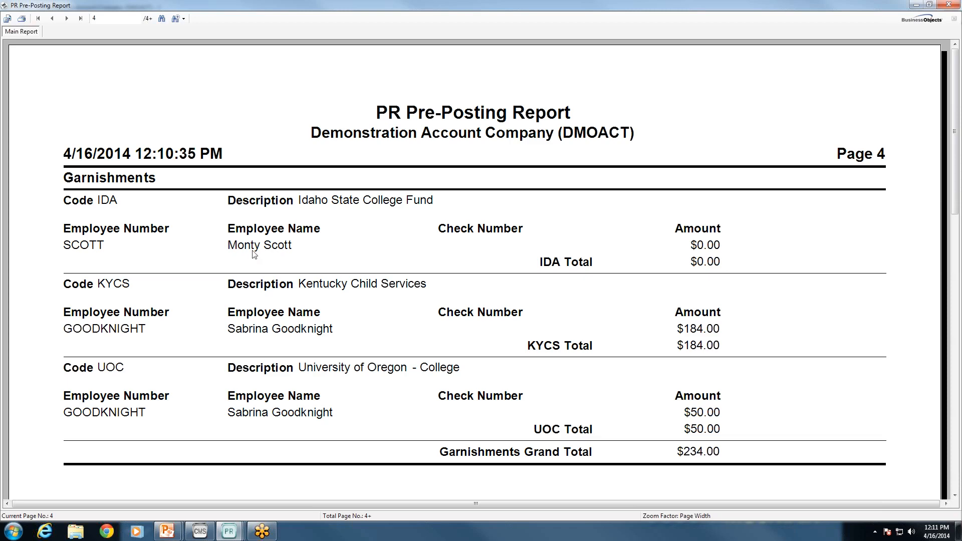
{"action": "left_click", "coordinate": [69, 21]}
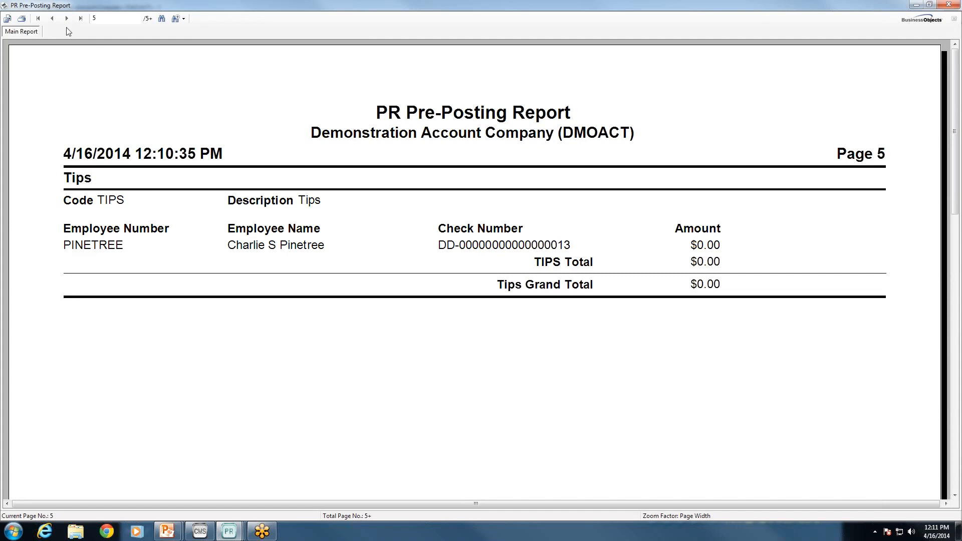
{"action": "left_click", "coordinate": [68, 19]}
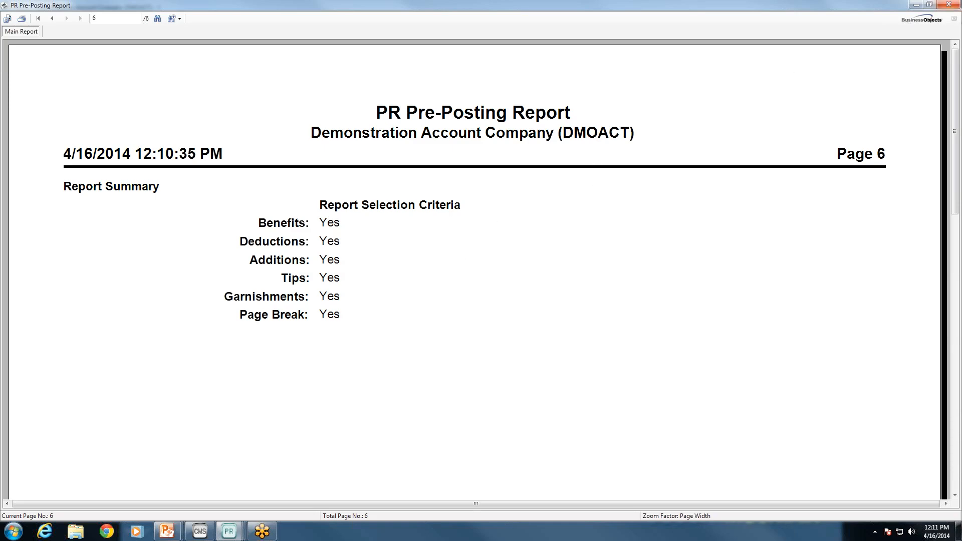
{"action": "left_click", "coordinate": [946, 5]}
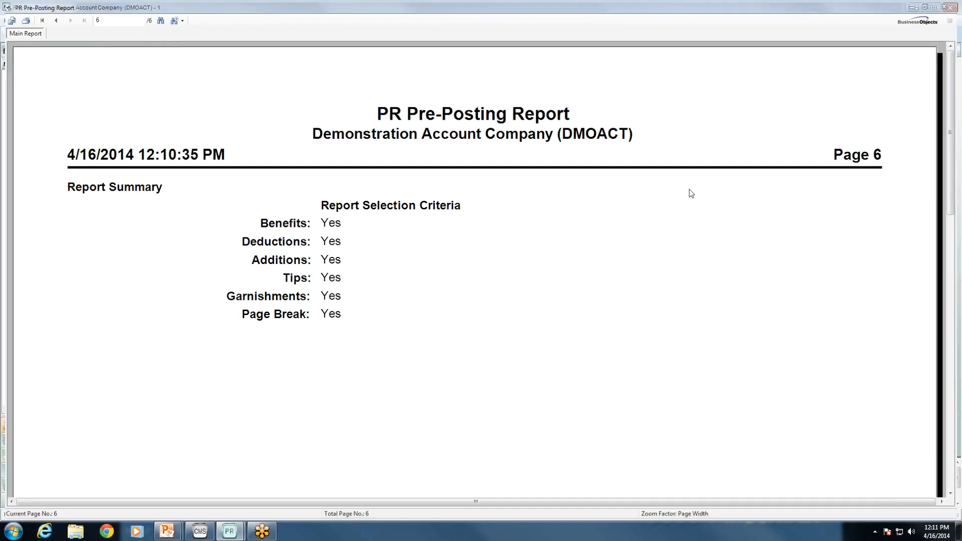
Cancel printing, reopen Print Pre-Posting Reports, and advance to the EFTPS report settings
{"action": "left_click", "coordinate": [528, 323]}
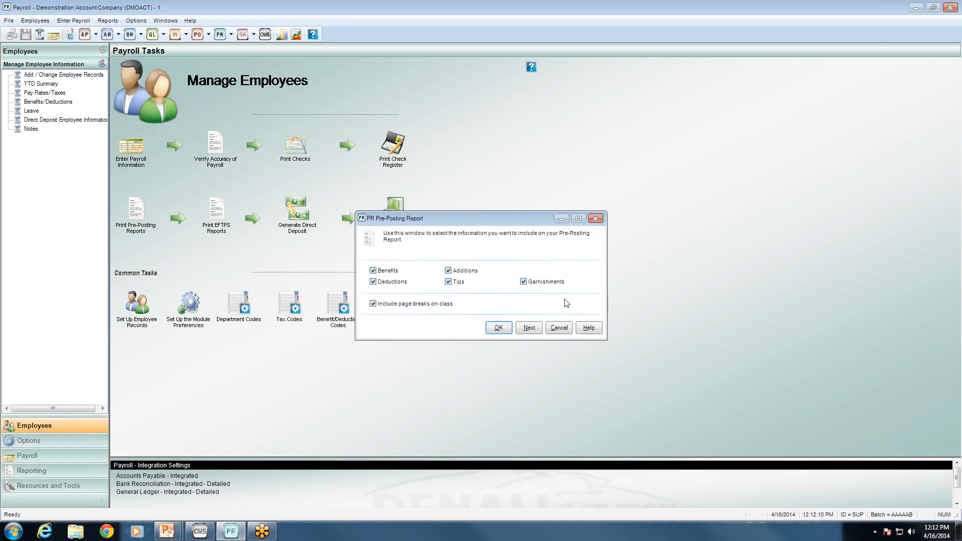
{"action": "left_click", "coordinate": [559, 329]}
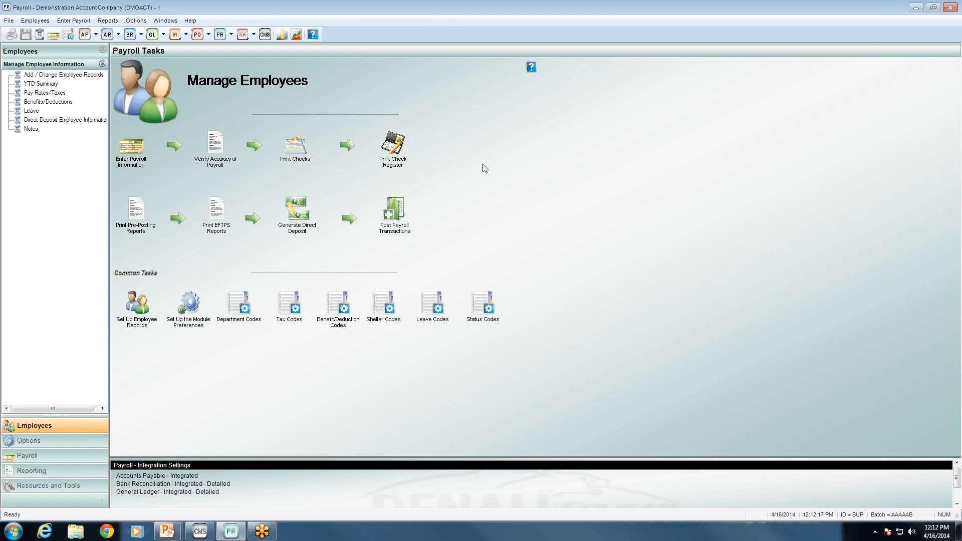
{"action": "left_click", "coordinate": [125, 219]}
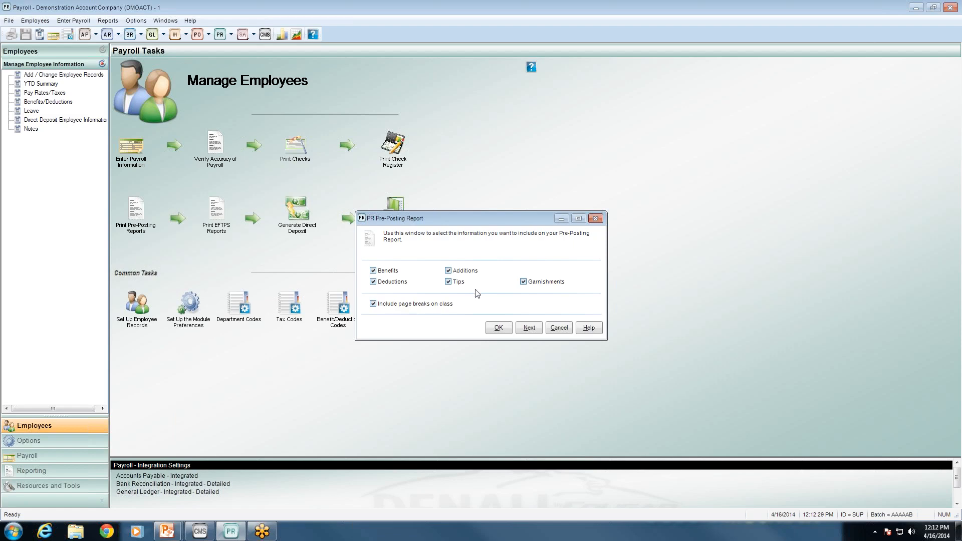
{"action": "left_click", "coordinate": [529, 328]}
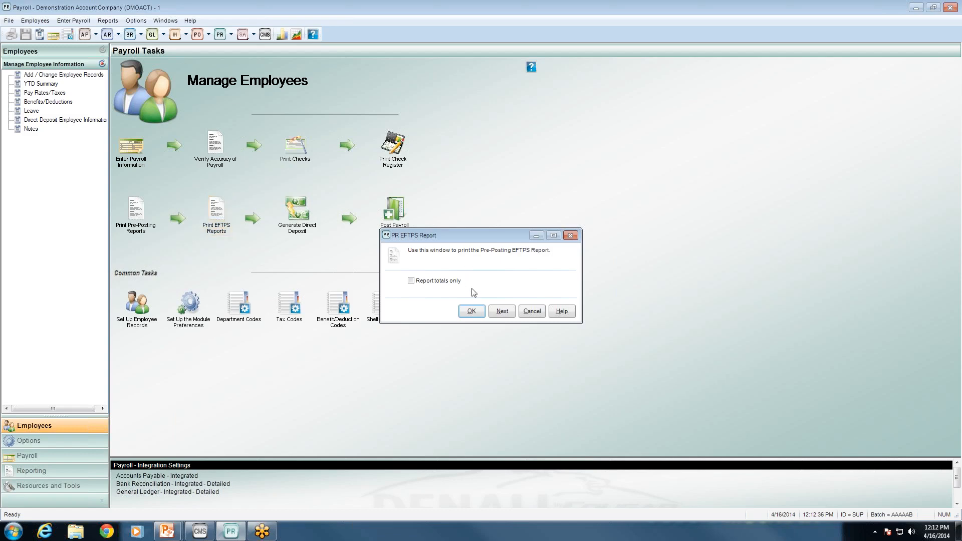
Show the EFTPS report on screen, drilling into PREFTPS_Totals at Page Width zoom
{"action": "left_click", "coordinate": [474, 313]}
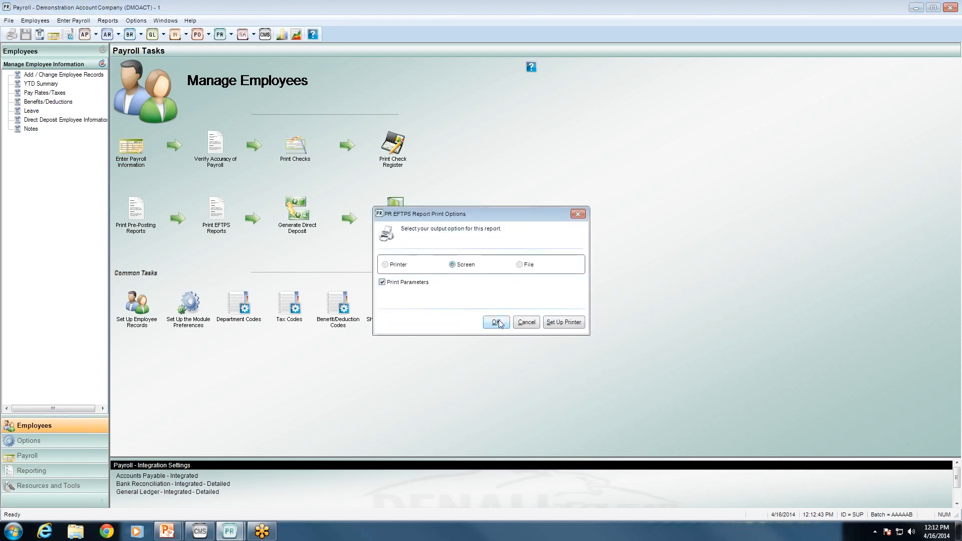
{"action": "left_click", "coordinate": [497, 323]}
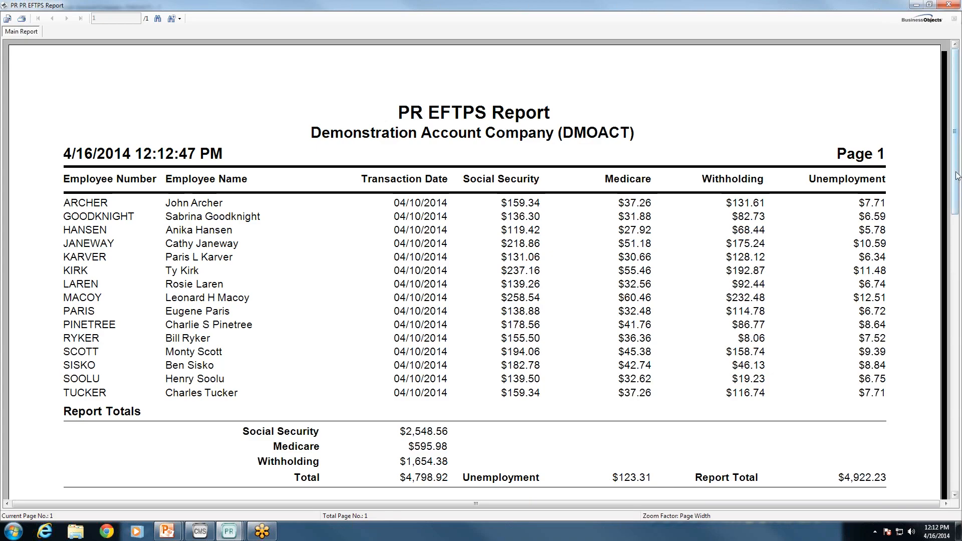
{"action": "left_click_drag", "start_coordinate": [956, 175], "coordinate": [960, 207]}
{"action": "double_click", "coordinate": [95, 118]}
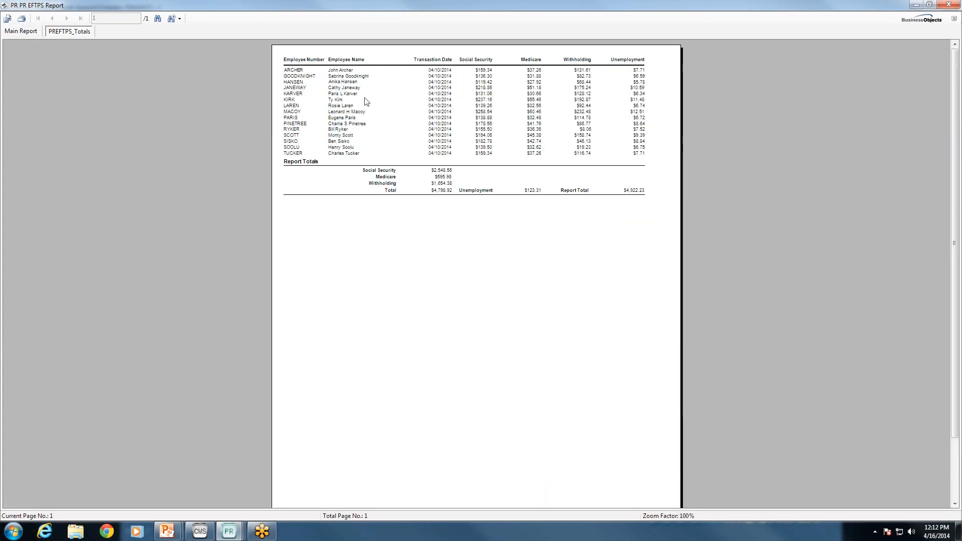
{"action": "left_click", "coordinate": [178, 18]}
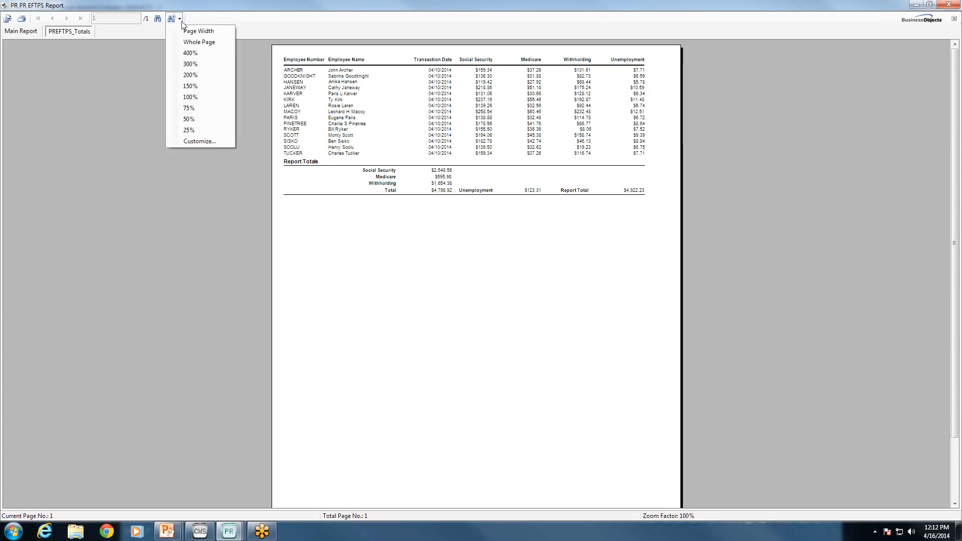
{"action": "left_click", "coordinate": [199, 31]}
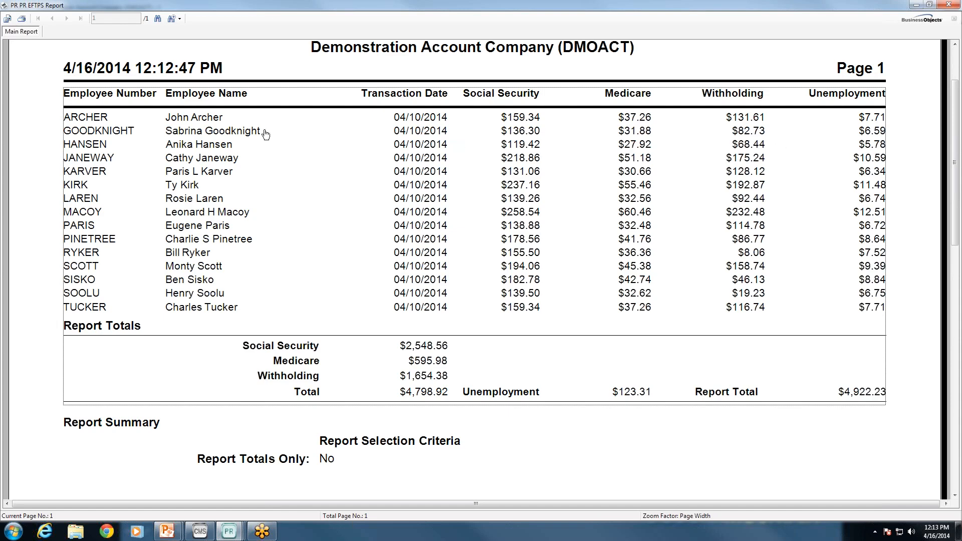
{"action": "left_click", "coordinate": [138, 131]}
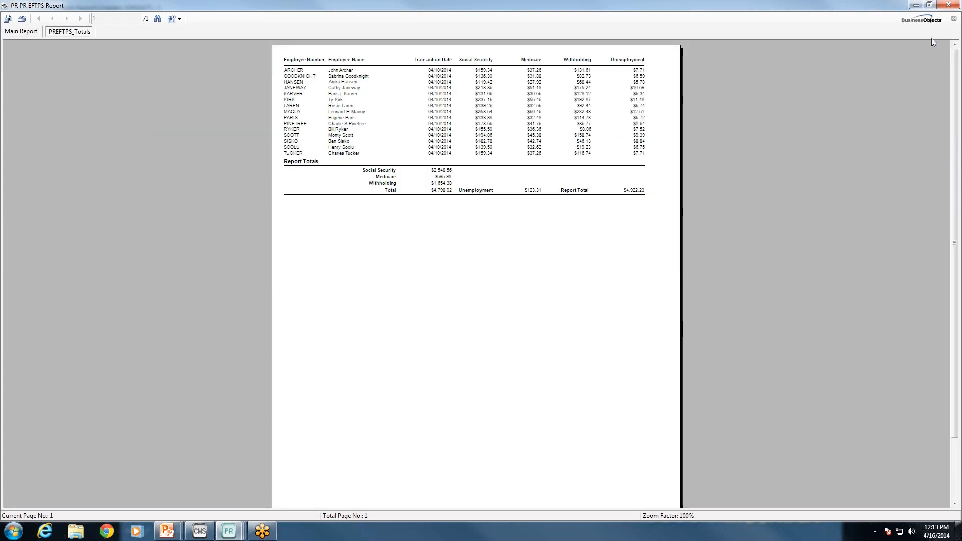
{"action": "left_click", "coordinate": [954, 19]}
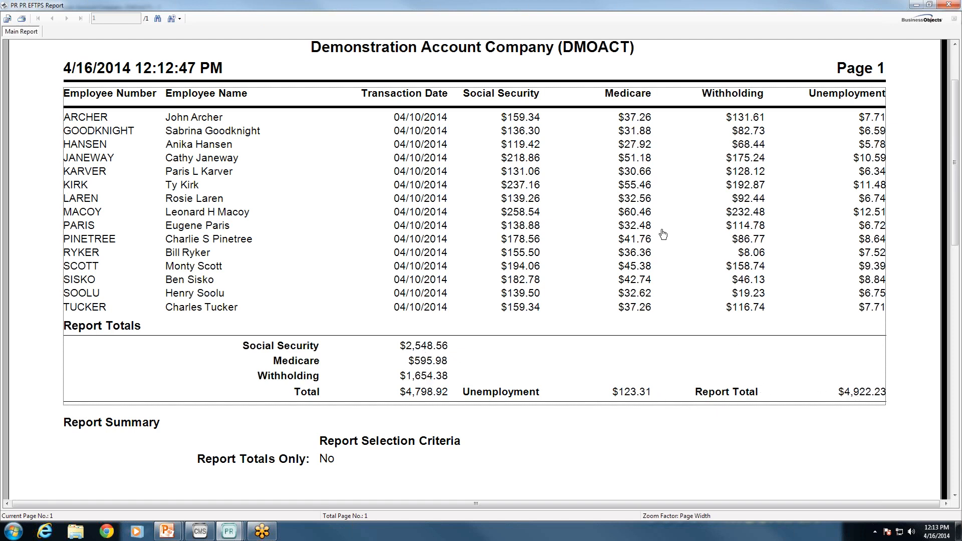
Close the EFTPS report and redisplay it on screen with Report totals only checked
{"action": "left_click", "coordinate": [950, 5]}
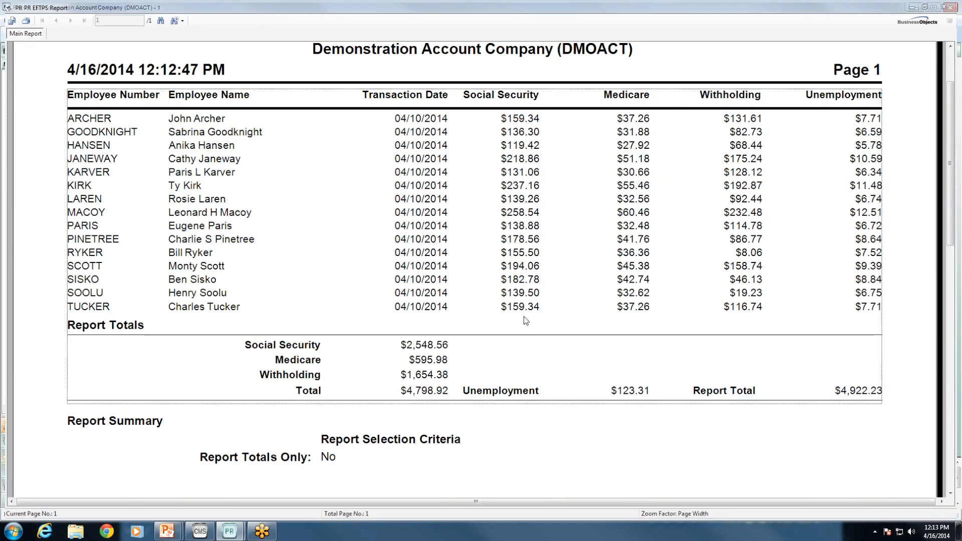
{"action": "left_click", "coordinate": [526, 323]}
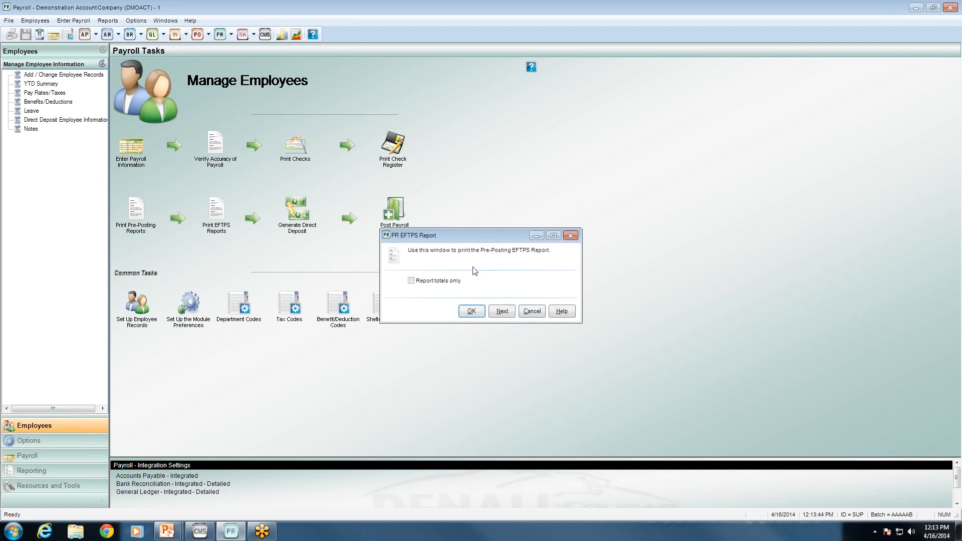
{"action": "left_click", "coordinate": [411, 282]}
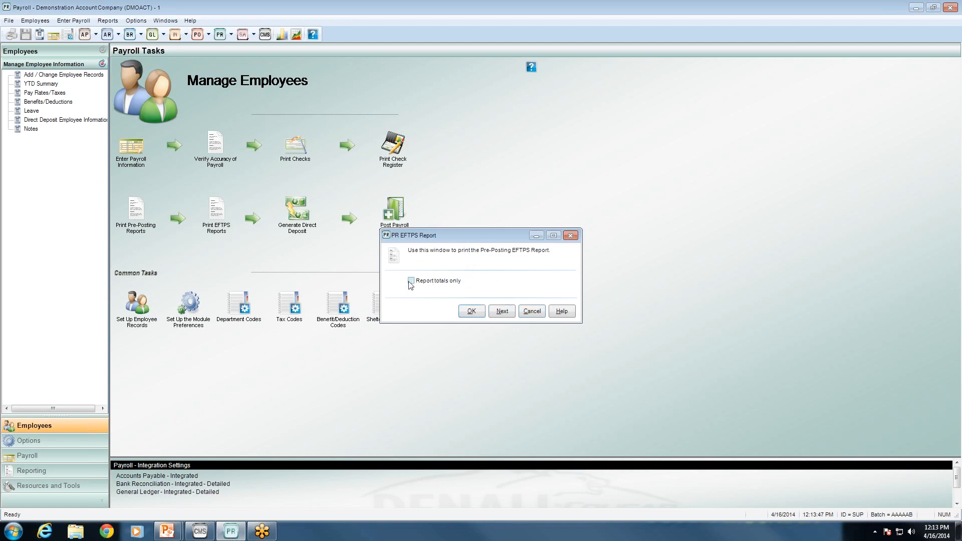
{"action": "left_click", "coordinate": [472, 312]}
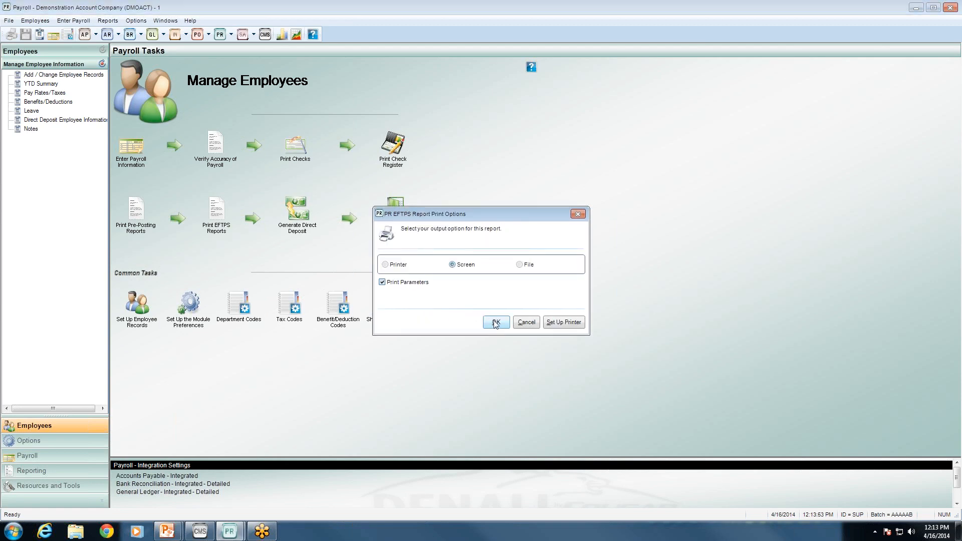
{"action": "left_click", "coordinate": [495, 323]}
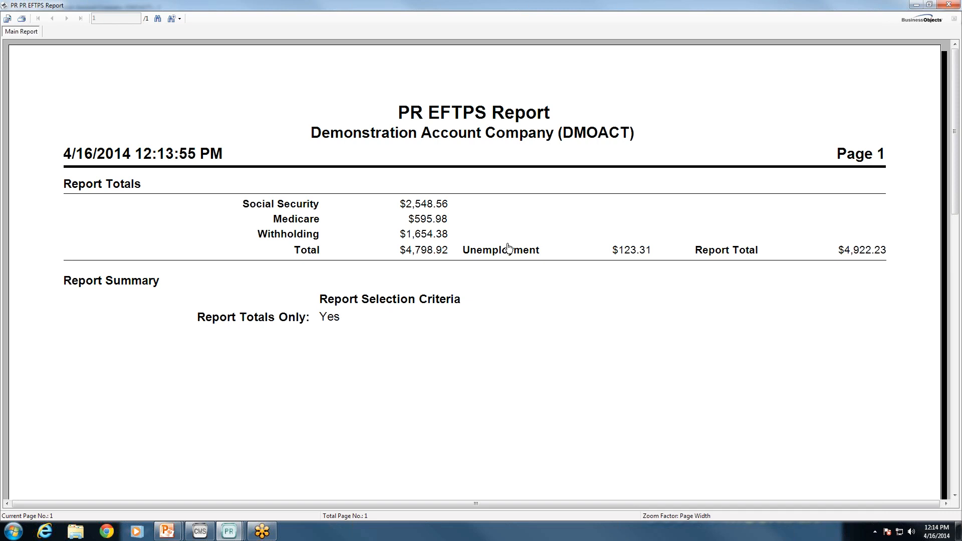
Close the totals-only report, clear Report totals only, and continue to direct deposit generation
{"action": "left_click", "coordinate": [951, 5]}
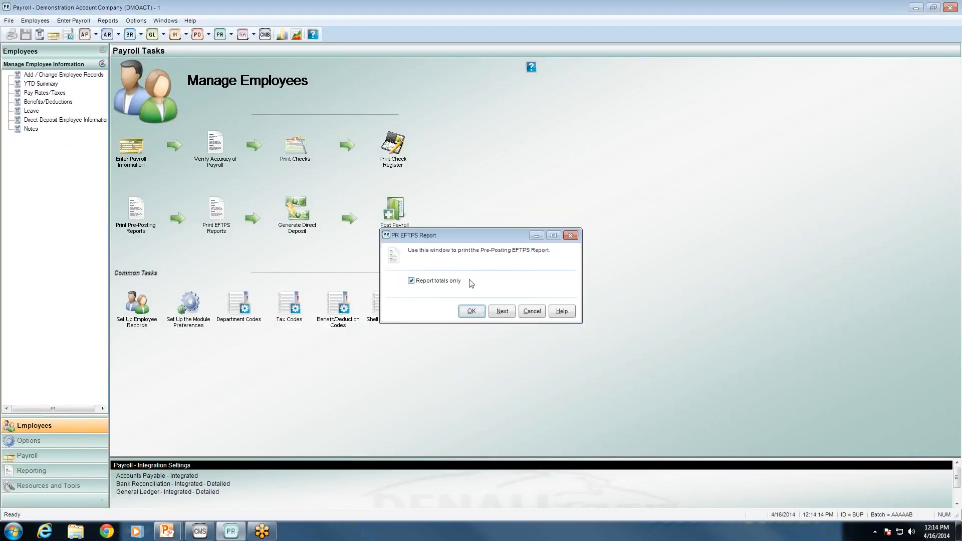
{"action": "left_click", "coordinate": [434, 282]}
{"action": "left_click", "coordinate": [502, 311]}
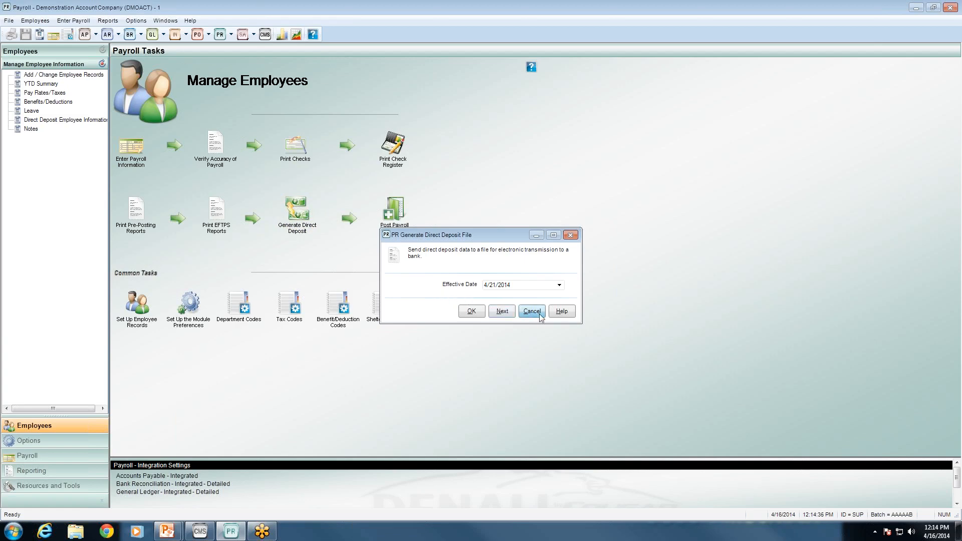
Cancel the PR Generate Direct Deposit File window without creating a file
{"action": "left_click", "coordinate": [532, 311]}
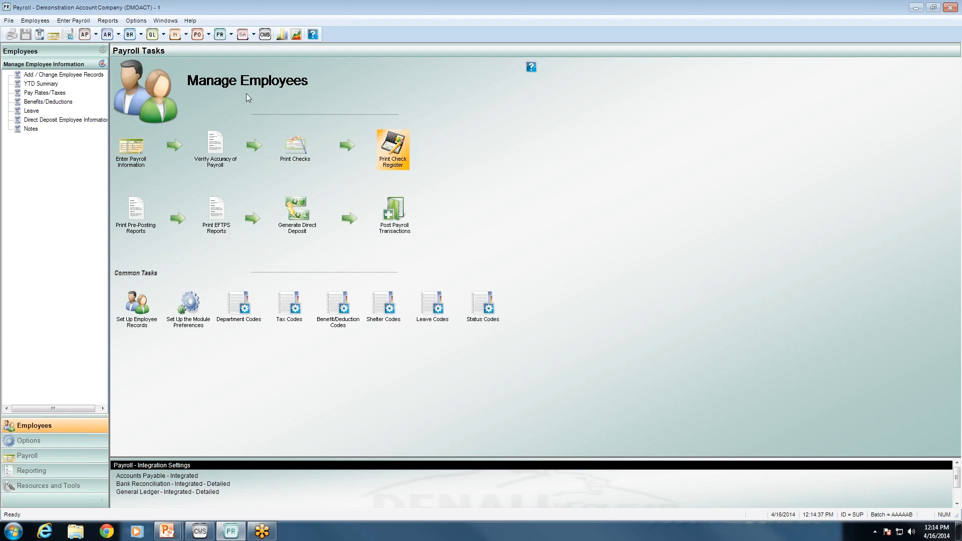
{"action": "left_click", "coordinate": [143, 23]}
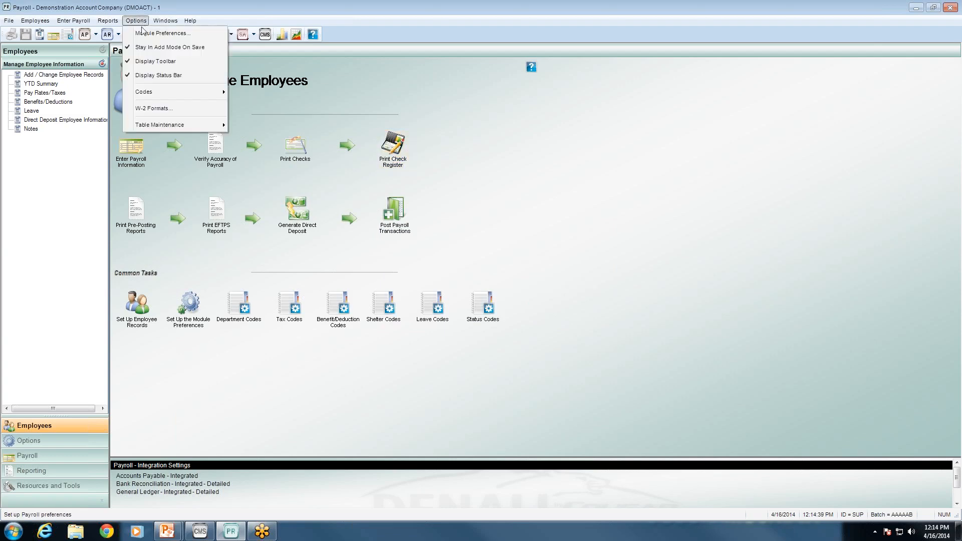
Confirm in Module Preferences' Direct Deposit settings that the file location is the Desktop, then close unchanged
{"action": "left_click", "coordinate": [161, 30]}
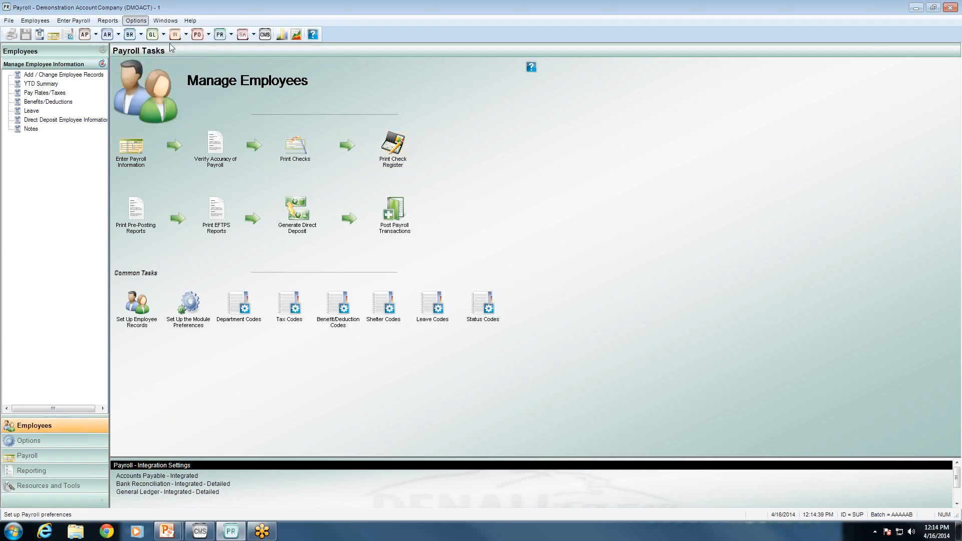
{"action": "left_click", "coordinate": [372, 175]}
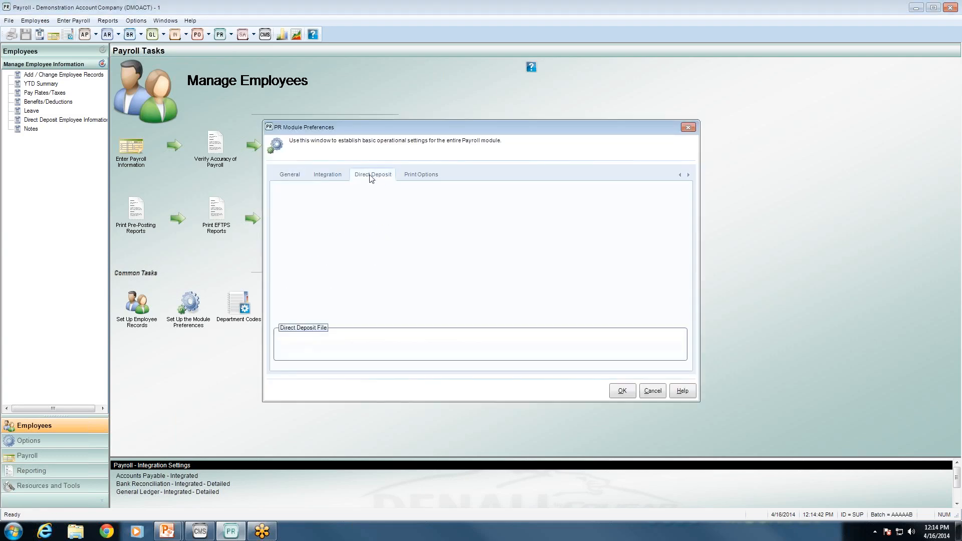
{"action": "left_click", "coordinate": [402, 349]}
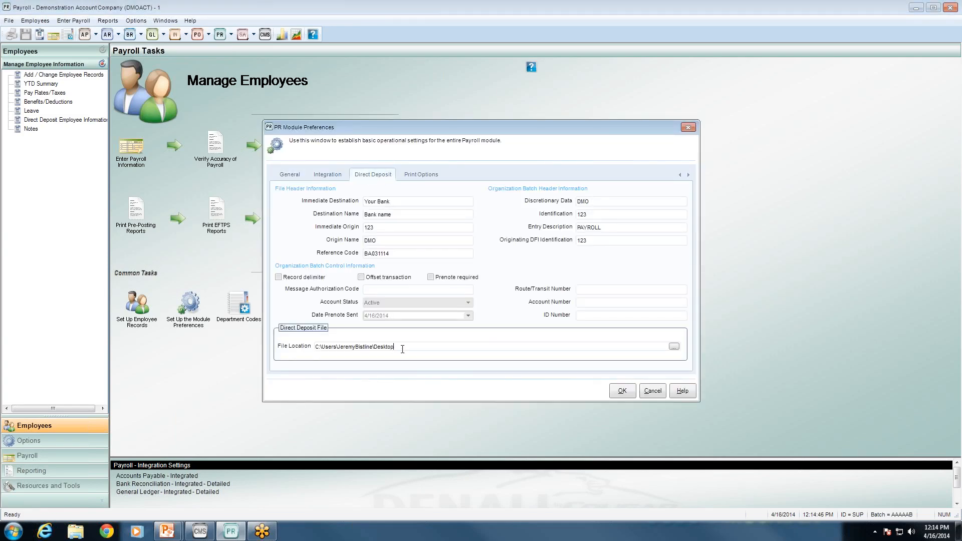
{"action": "left_click_drag", "start_coordinate": [402, 349], "coordinate": [302, 345]}
{"action": "left_click", "coordinate": [399, 348]}
{"action": "left_click", "coordinate": [653, 392]}
Generate the 4/21/2014 direct deposit file and show its disbursement report of 12 deposits on screen
{"action": "left_click", "coordinate": [303, 227]}
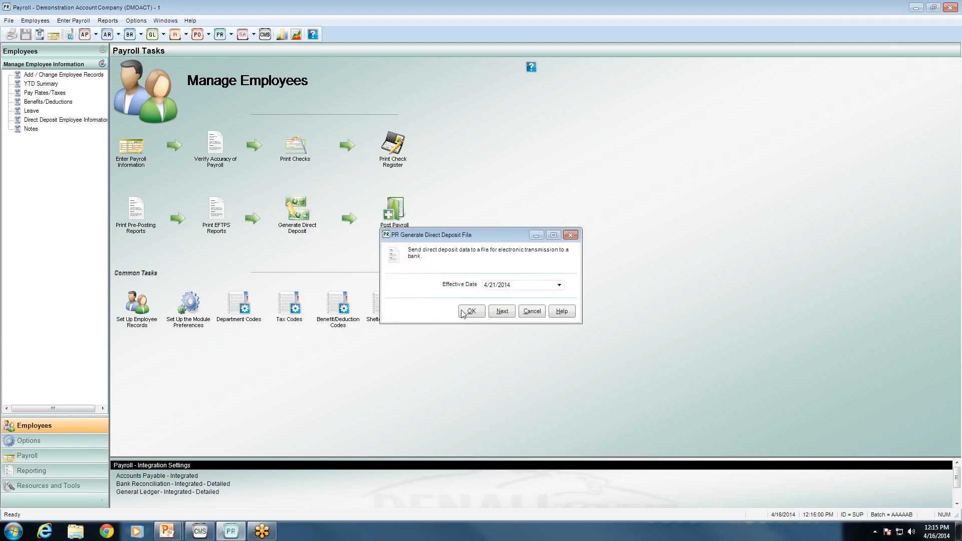
{"action": "left_click", "coordinate": [471, 311]}
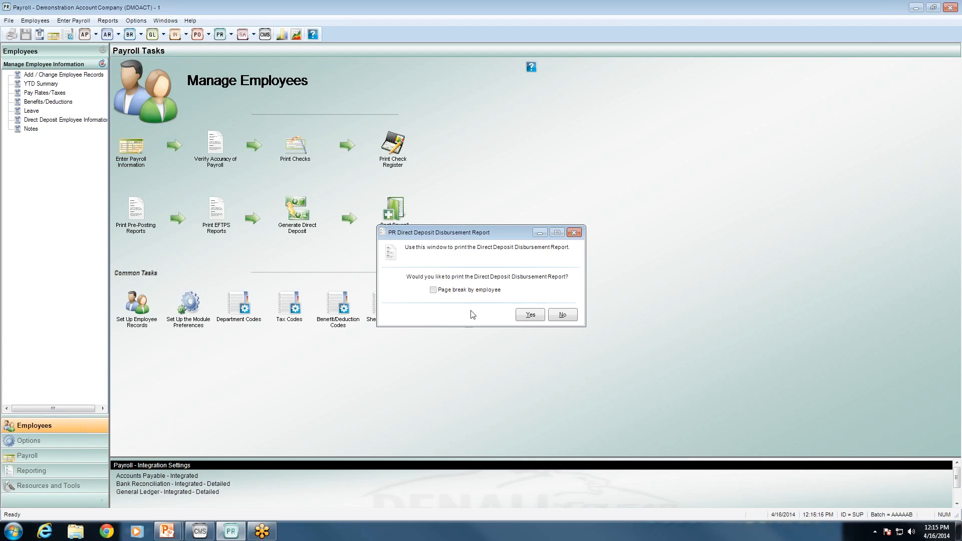
{"action": "left_click", "coordinate": [521, 316]}
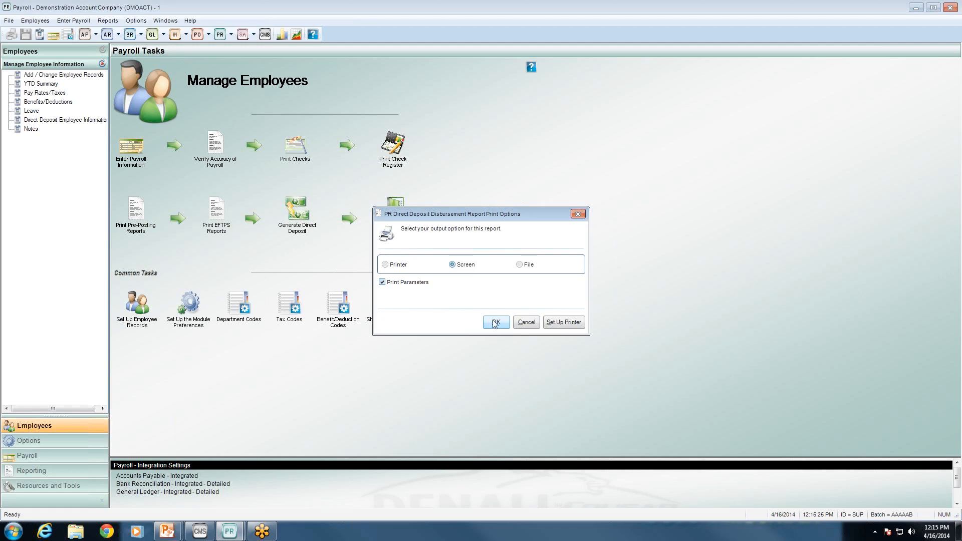
{"action": "left_click", "coordinate": [495, 324]}
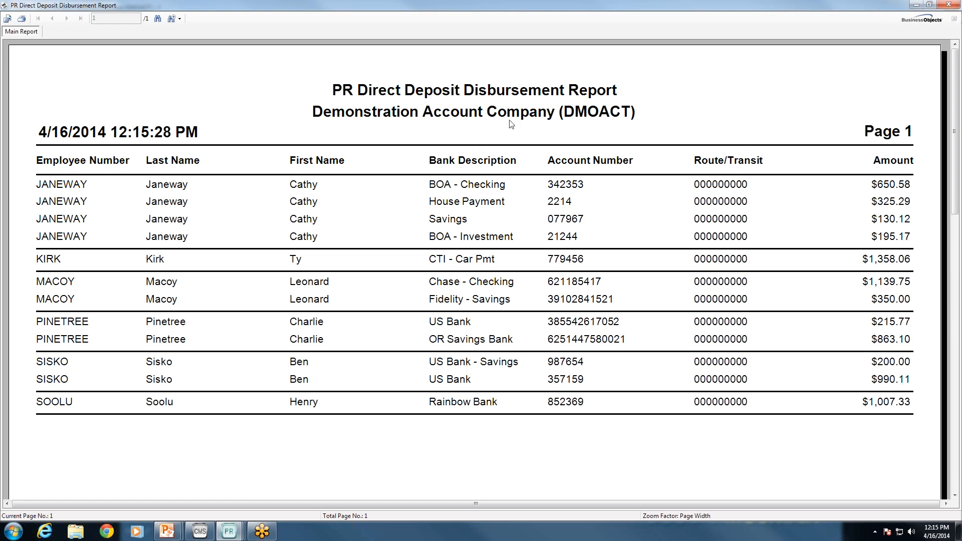
Close the disbursement report and print options, move the posting window aside, and show the desktop
{"action": "left_click", "coordinate": [946, 4]}
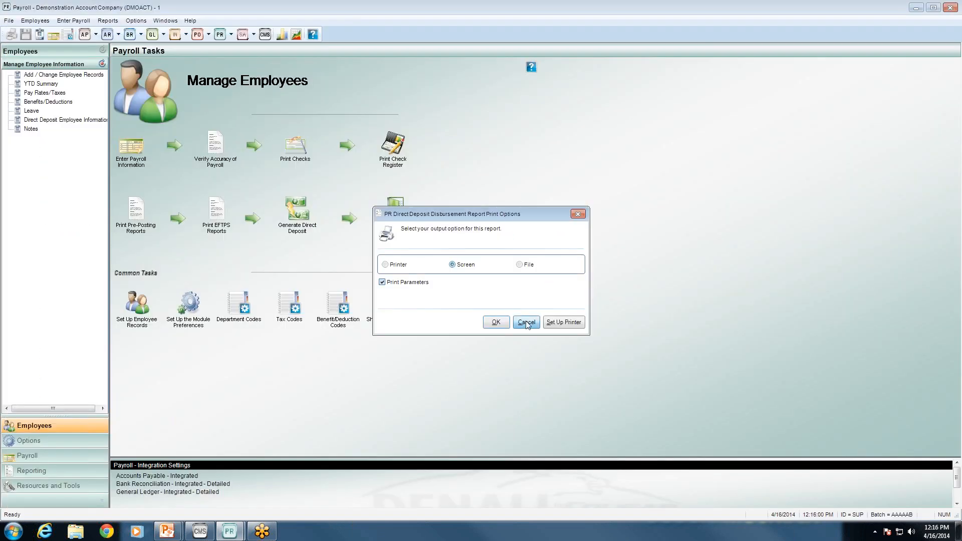
{"action": "left_click", "coordinate": [525, 321]}
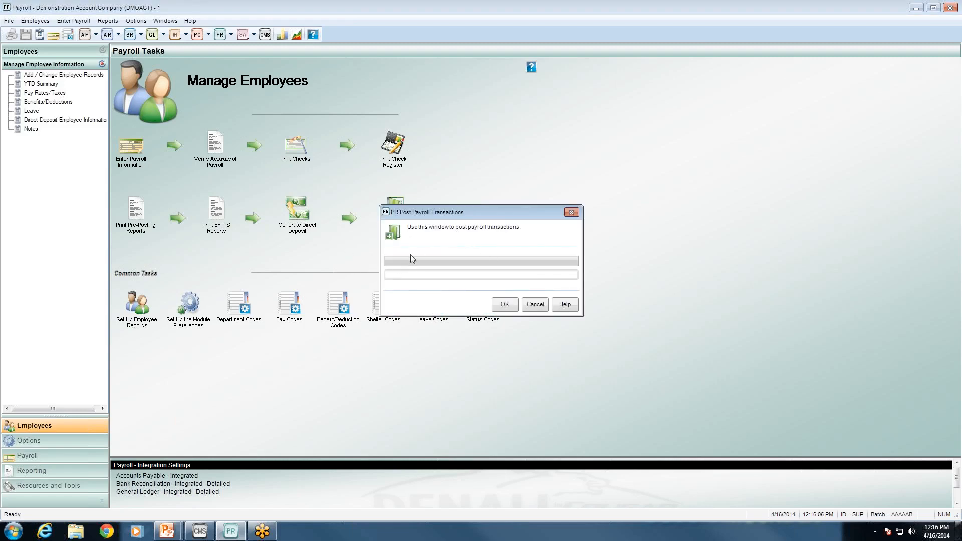
{"action": "left_click_drag", "start_coordinate": [438, 218], "coordinate": [546, 178]}
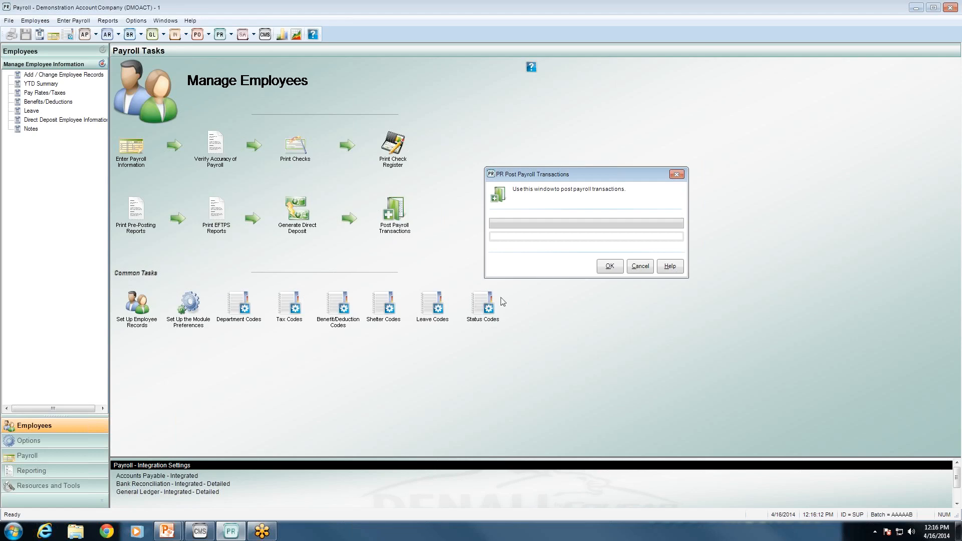
{"action": "left_click", "coordinate": [958, 535]}
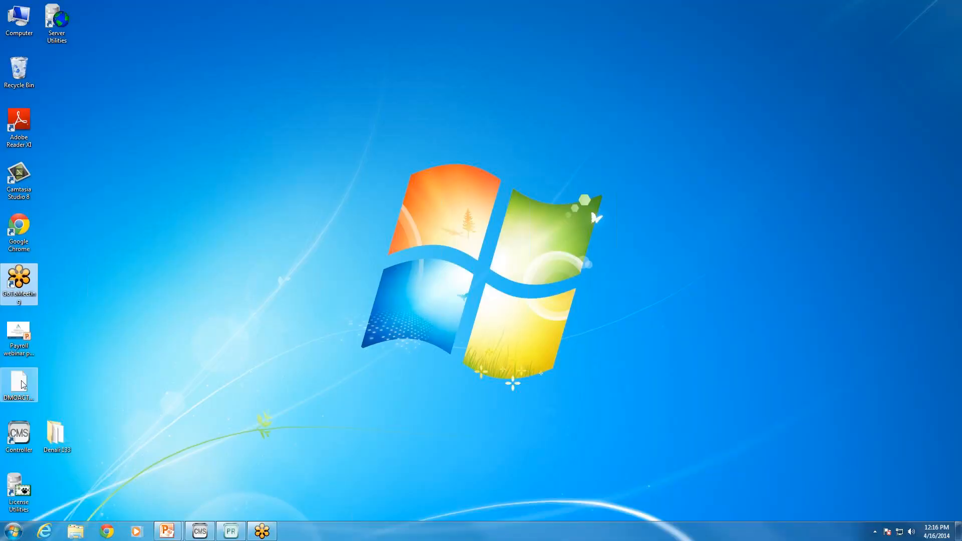
Move the DMOACTACH.DAT icon into open desktop space and switch back to Denali Payroll
{"action": "left_click_drag", "start_coordinate": [22, 384], "coordinate": [149, 282]}
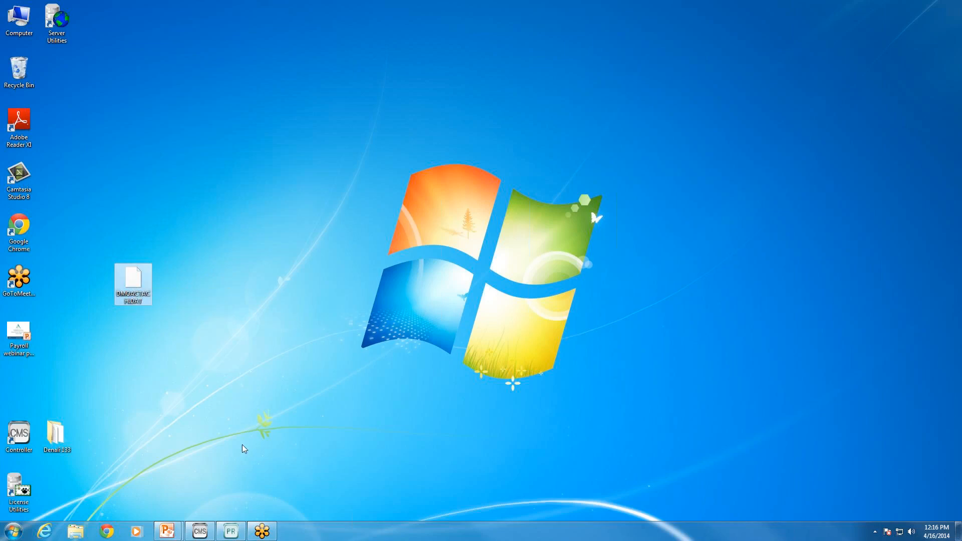
{"action": "left_click", "coordinate": [231, 530]}
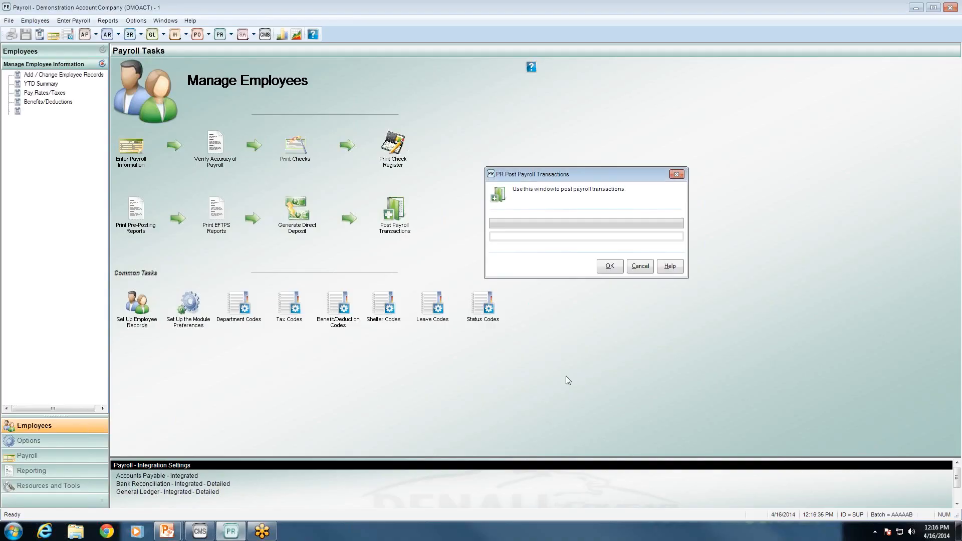
Reposition the PR Post Payroll Transactions window and click OK to start posting
{"action": "left_click_drag", "start_coordinate": [558, 180], "coordinate": [501, 207]}
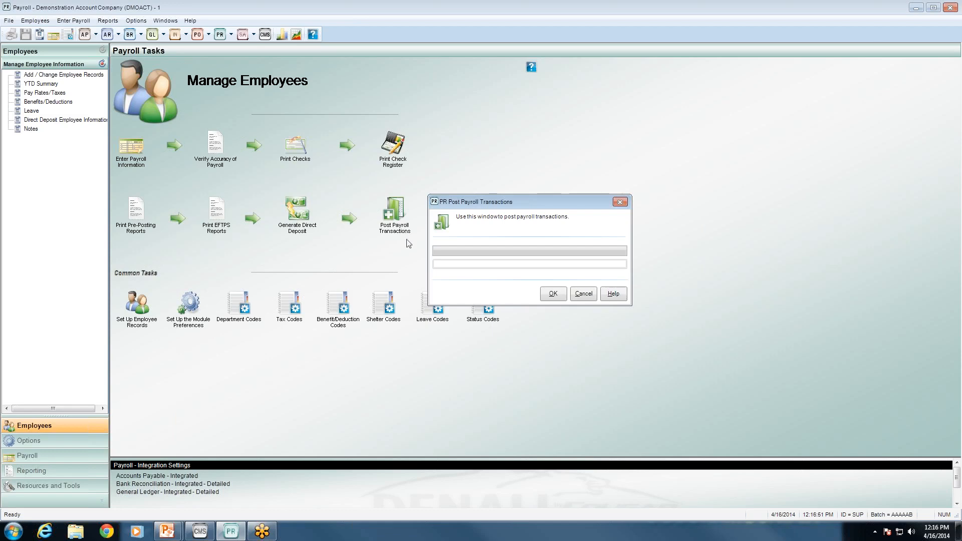
{"action": "left_click", "coordinate": [560, 299]}
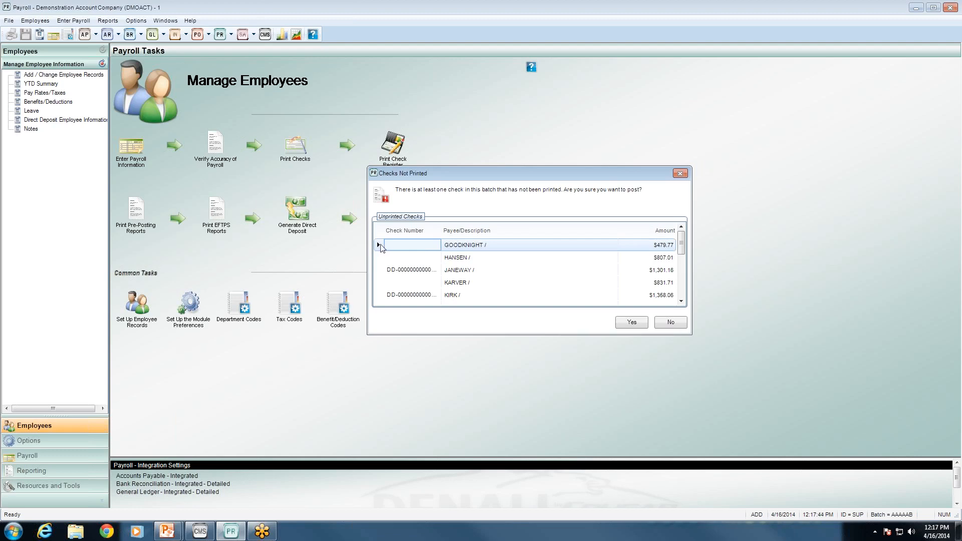
Look over the two unprinted checks in the warning grid, then answer No to posting
{"action": "key", "text": "Tab"}
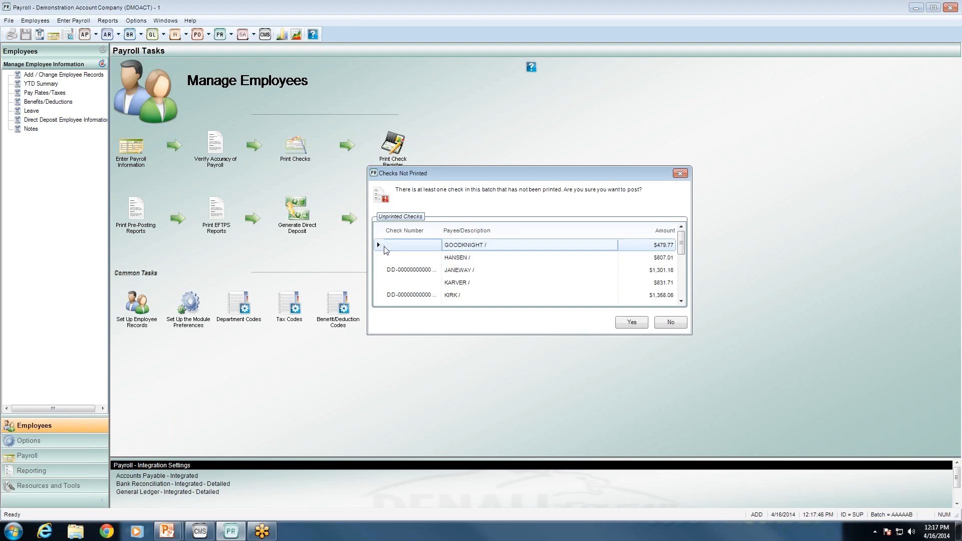
{"action": "left_click", "coordinate": [382, 259]}
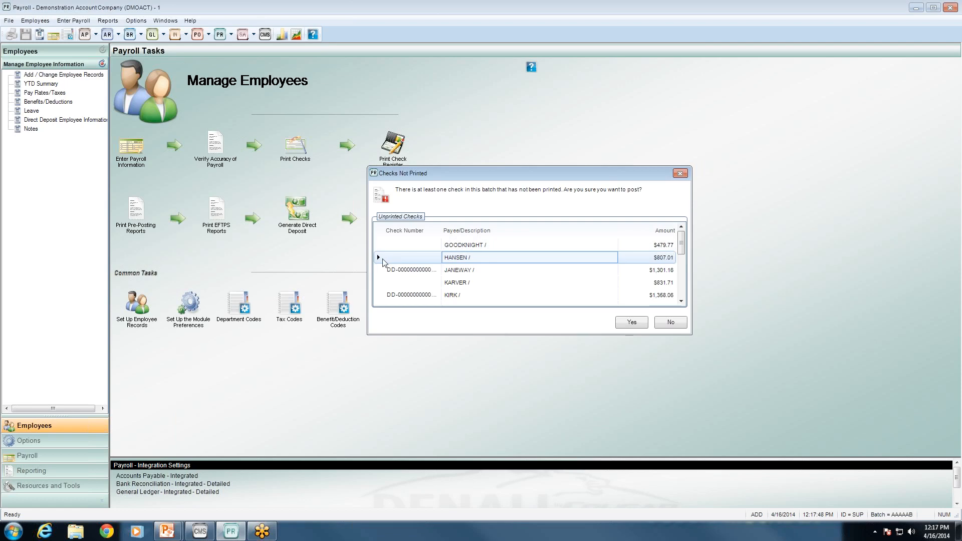
{"action": "left_click", "coordinate": [399, 259]}
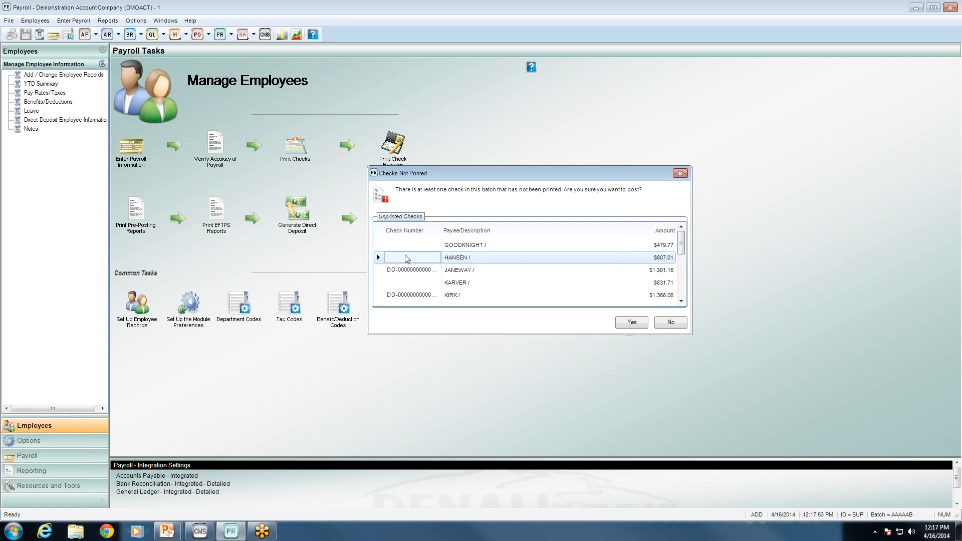
{"action": "left_click", "coordinate": [408, 246]}
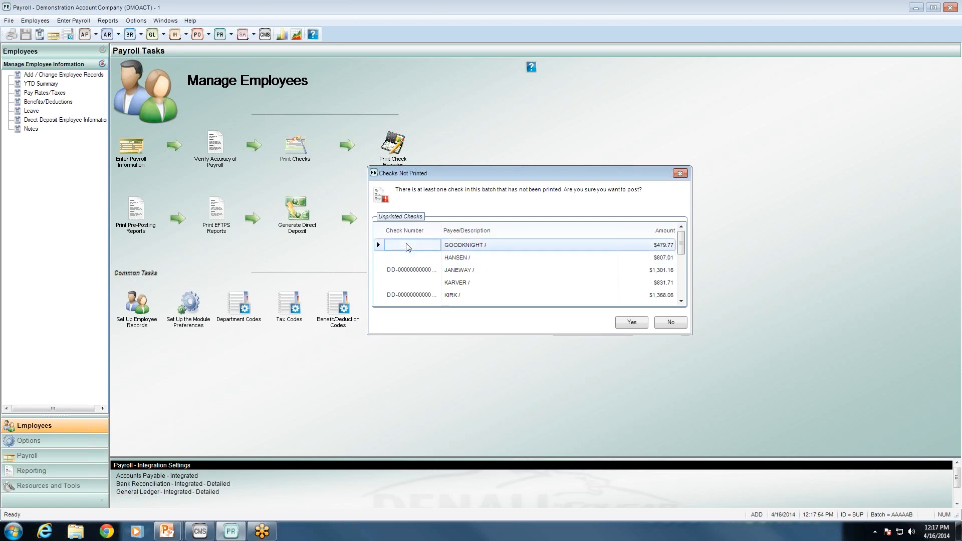
{"action": "left_click", "coordinate": [425, 261]}
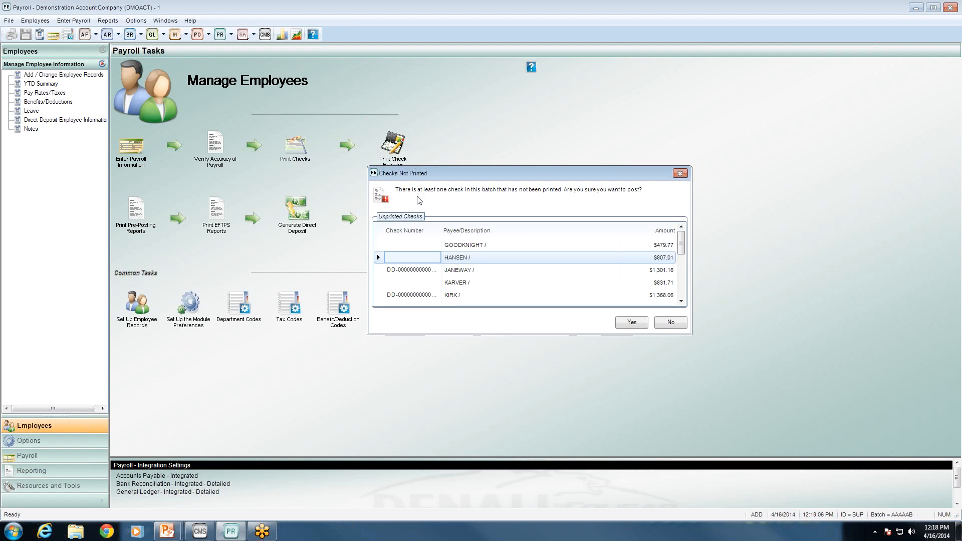
{"action": "left_click", "coordinate": [422, 247]}
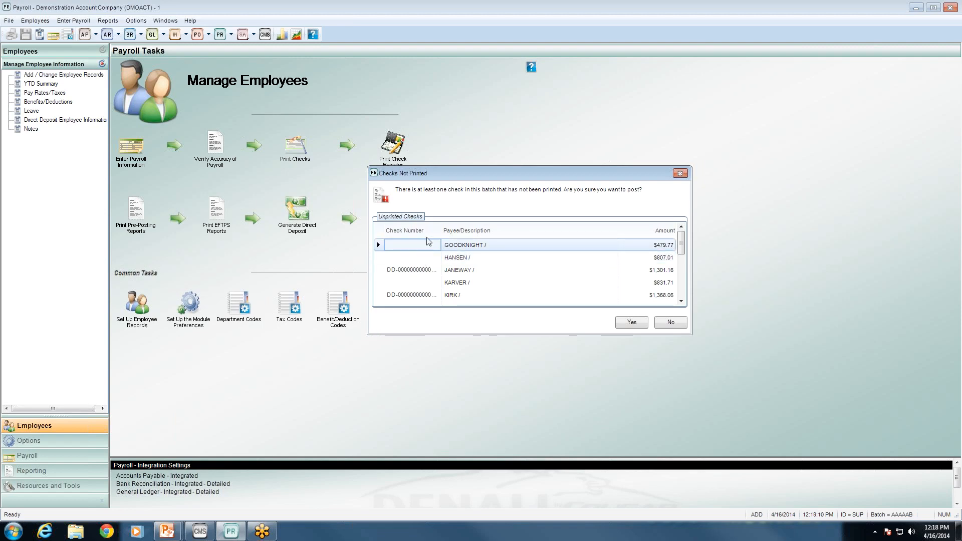
{"action": "left_click", "coordinate": [433, 258]}
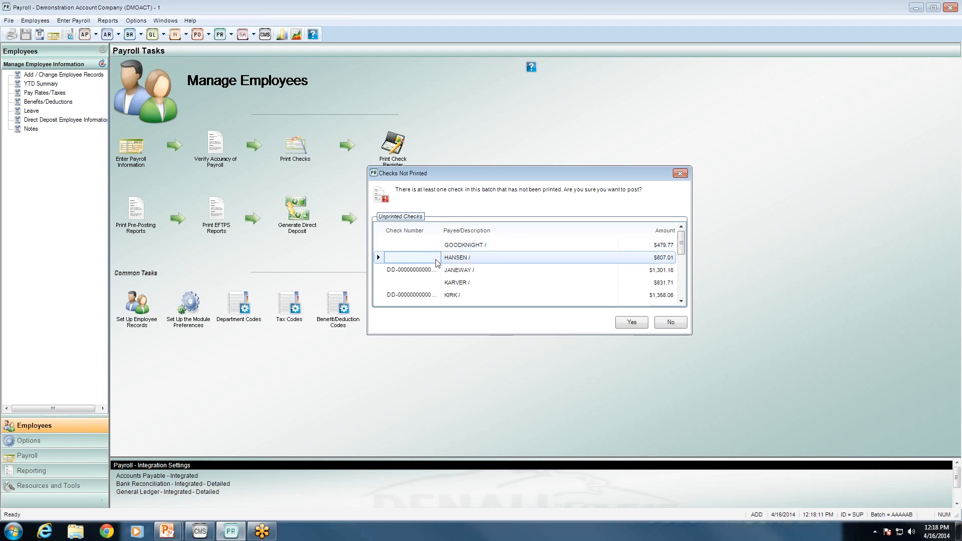
{"action": "left_click", "coordinate": [662, 322]}
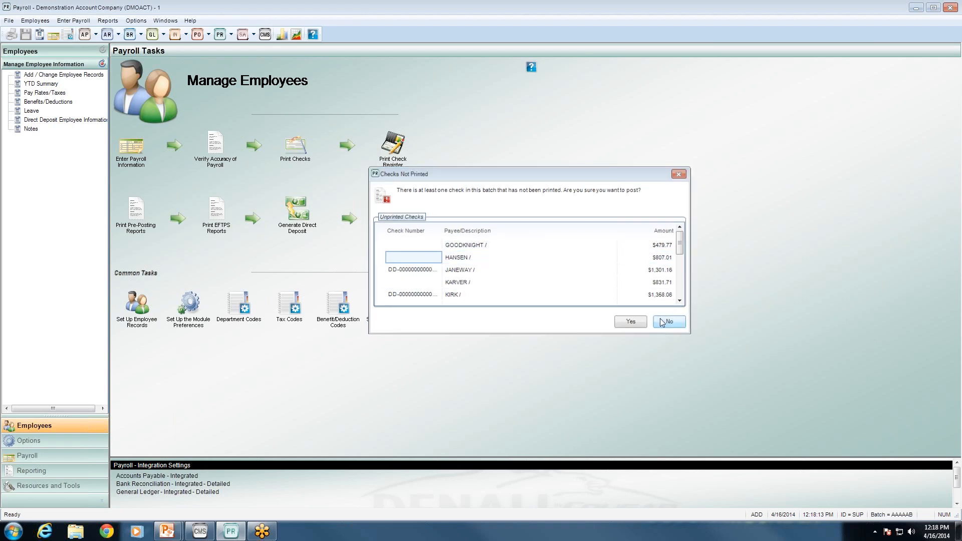
Open Prepare Payroll, inspect the first transaction's header details, then close both without changes
{"action": "left_click", "coordinate": [132, 152]}
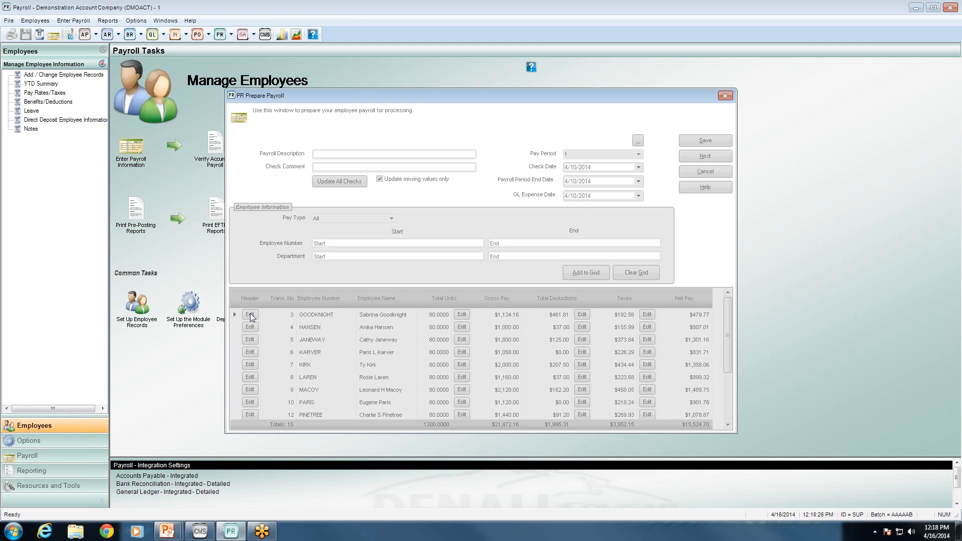
{"action": "left_click", "coordinate": [250, 315]}
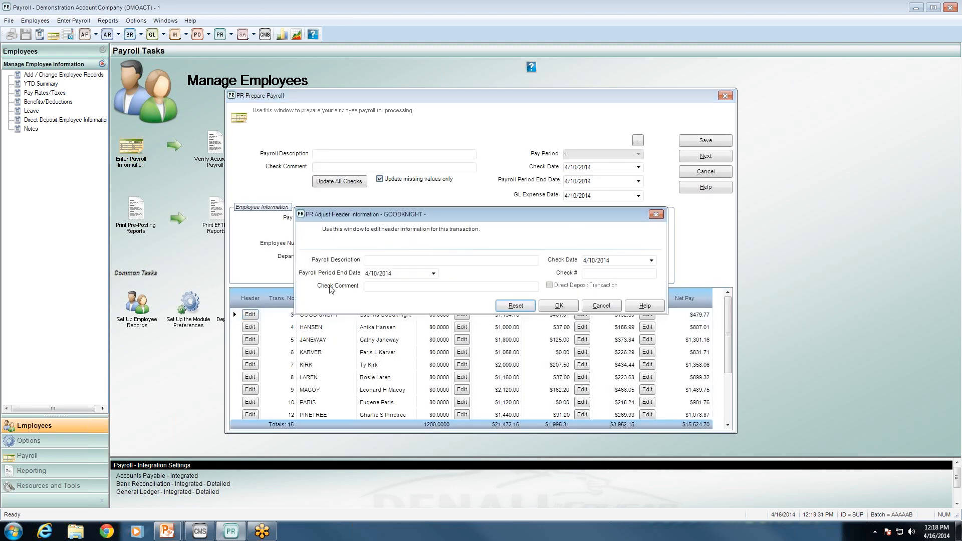
{"action": "left_click", "coordinate": [605, 274]}
{"action": "left_click", "coordinate": [601, 305]}
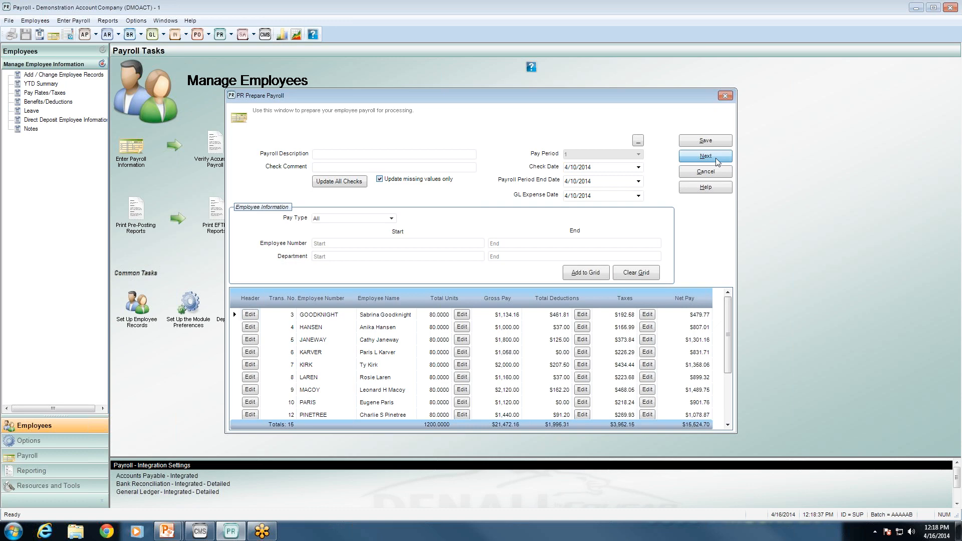
{"action": "left_click", "coordinate": [718, 173]}
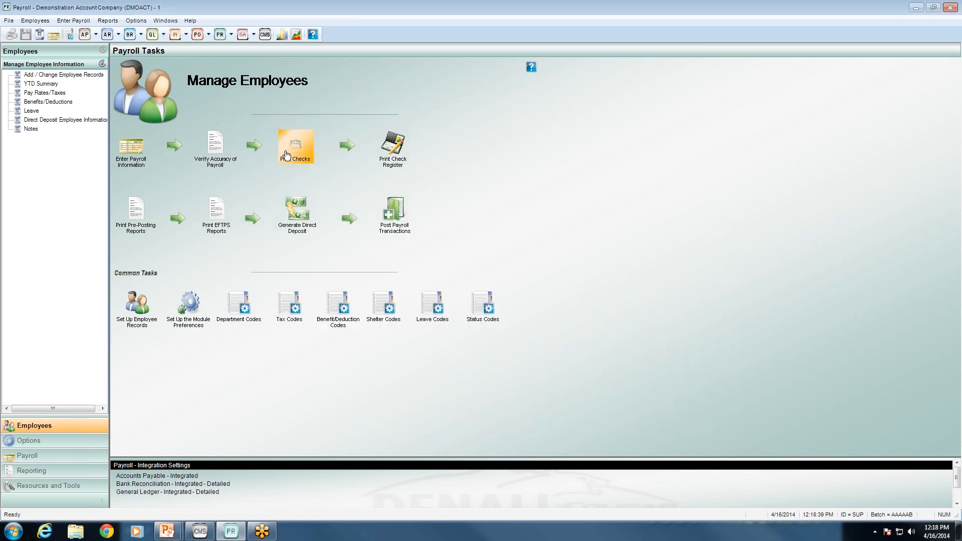
Open Print Checks, select first check number 01006, and confirm the printing settings
{"action": "left_click", "coordinate": [286, 155]}
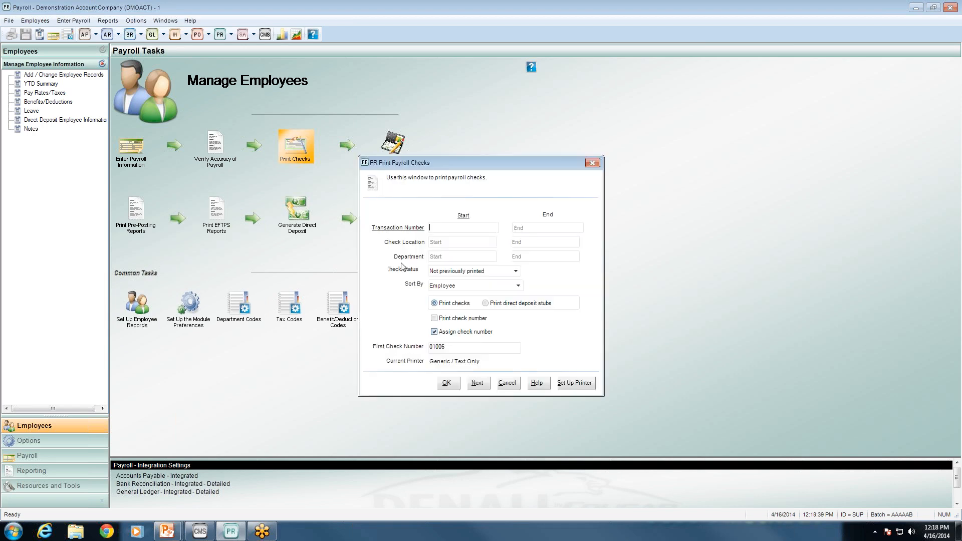
{"action": "left_click", "coordinate": [452, 347]}
{"action": "left_click_drag", "start_coordinate": [453, 347], "coordinate": [405, 348]}
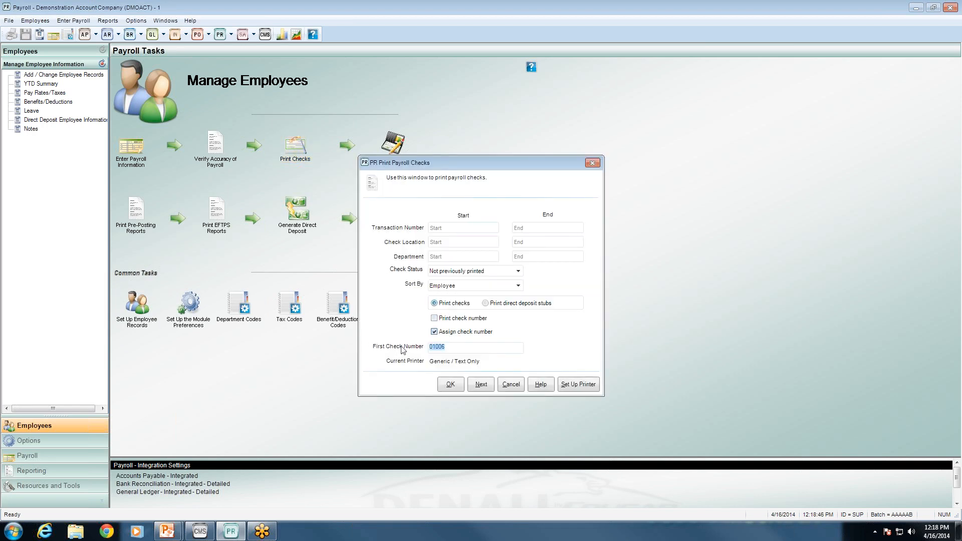
{"action": "left_click", "coordinate": [443, 386]}
Skip check printing and post the payroll transactions despite the unprinted-checks warning
{"action": "left_click", "coordinate": [511, 384]}
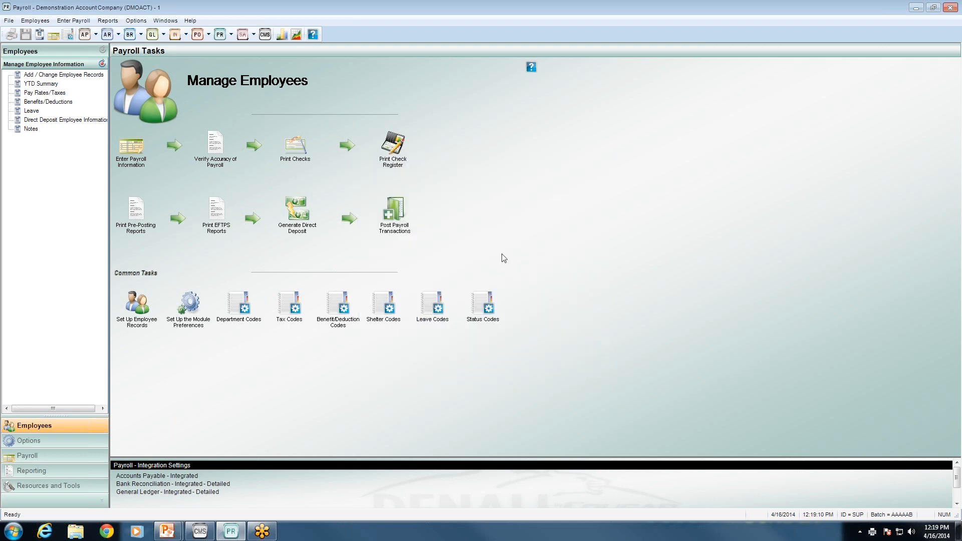
{"action": "left_click", "coordinate": [393, 221]}
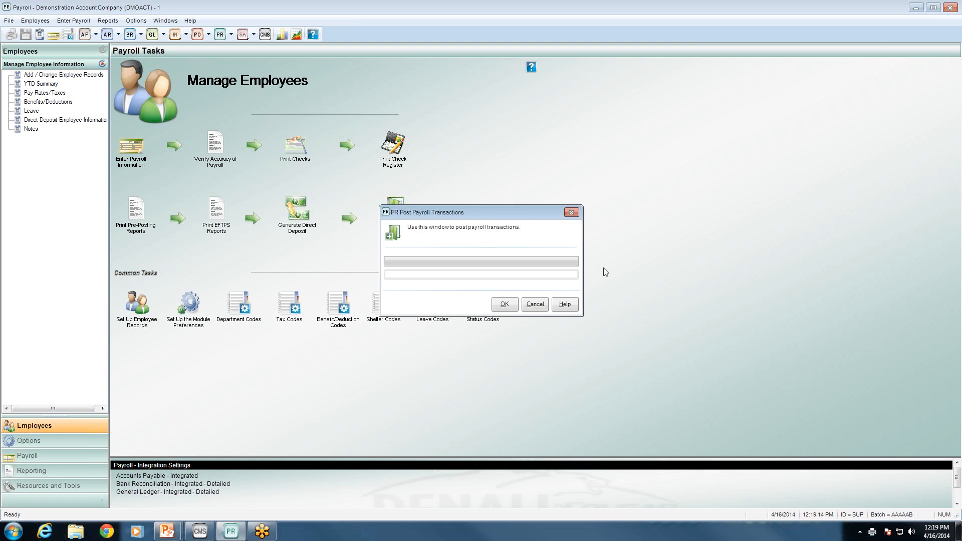
{"action": "left_click", "coordinate": [504, 304]}
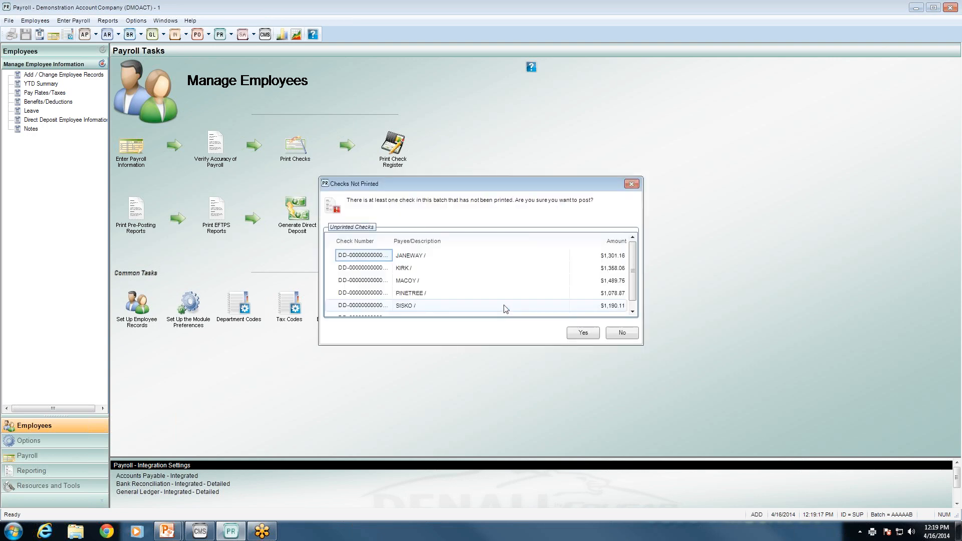
{"action": "mouse_move", "coordinate": [632, 270]}
{"action": "left_mouse_down"}
{"action": "mouse_move", "coordinate": [632, 283]}
{"action": "mouse_move", "coordinate": [631, 270]}
{"action": "left_mouse_up"}
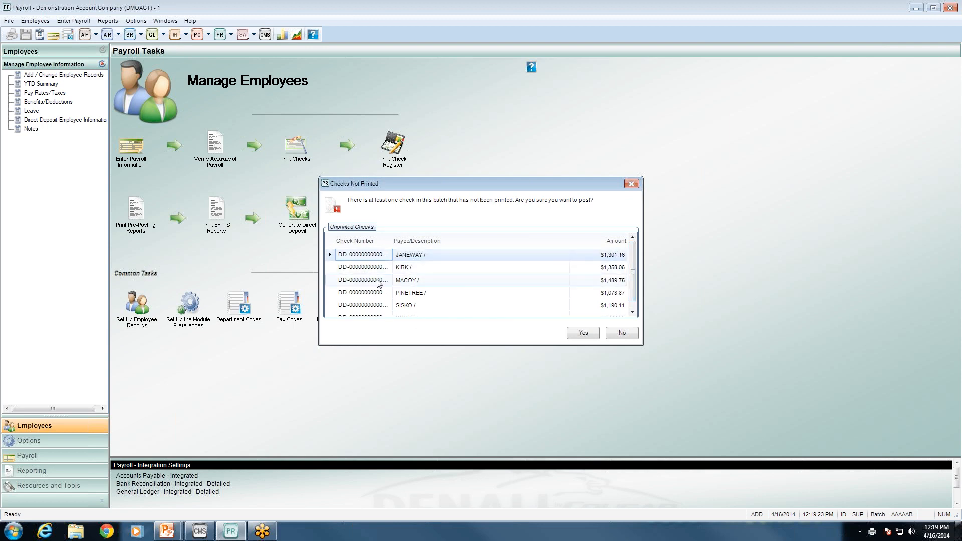
{"action": "left_click", "coordinate": [578, 334]}
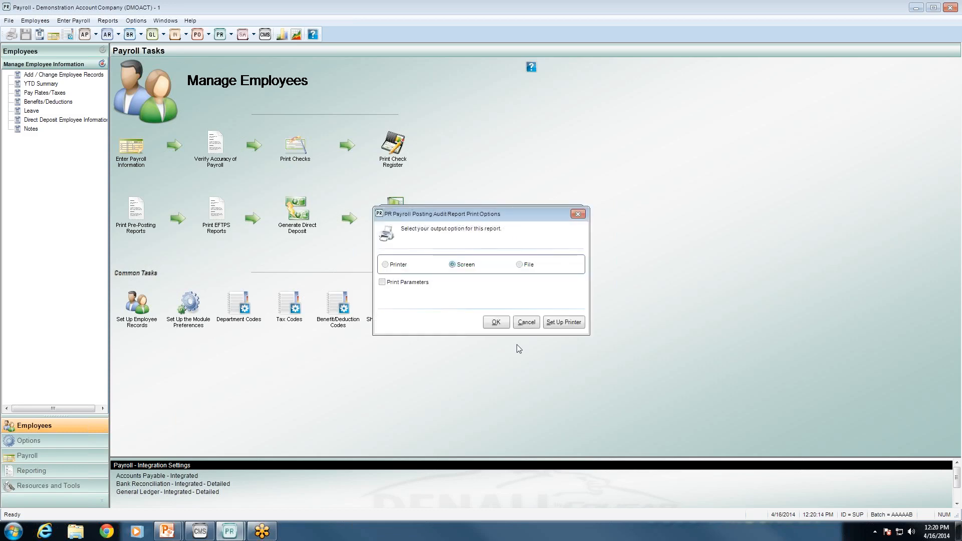
View batch AAAAAB's Payroll Posting Audit Report on screen, scroll through it, then close it
{"action": "left_click", "coordinate": [493, 322]}
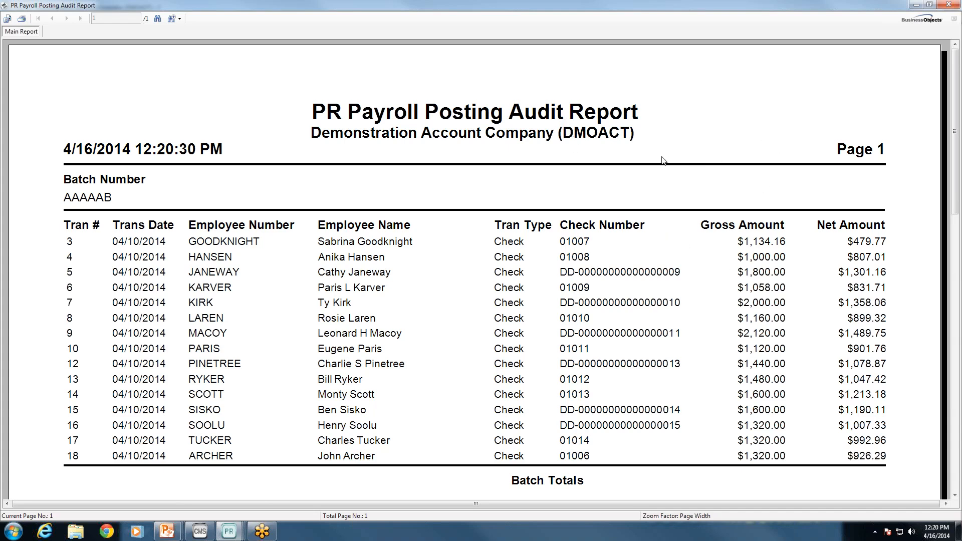
{"action": "left_click_drag", "start_coordinate": [953, 136], "coordinate": [947, 212]}
{"action": "left_click_drag", "start_coordinate": [960, 102], "coordinate": [959, 75]}
{"action": "left_click", "coordinate": [950, 5]}
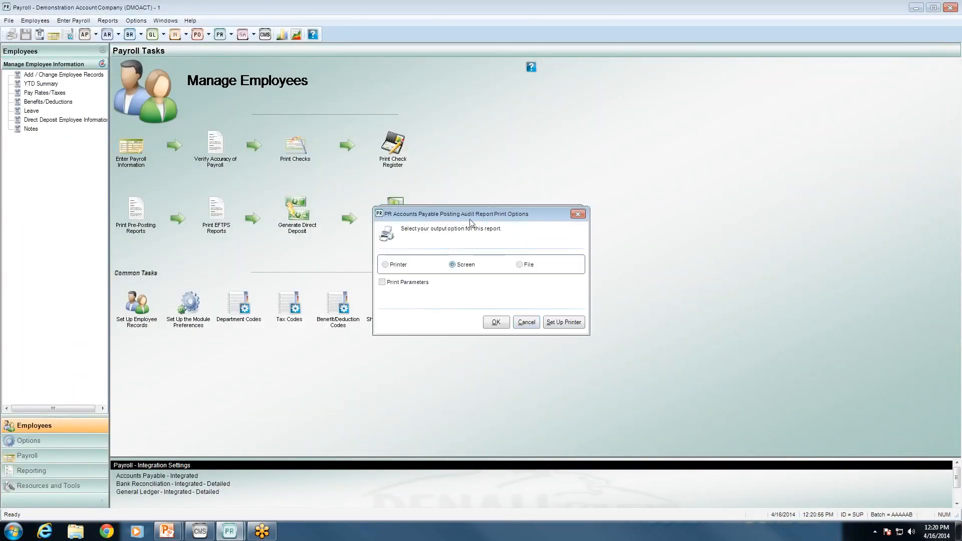
Show the AP Posting Audit Report on screen, scroll its tax deposit and Blue Cross entries, then close it
{"action": "left_click", "coordinate": [491, 323]}
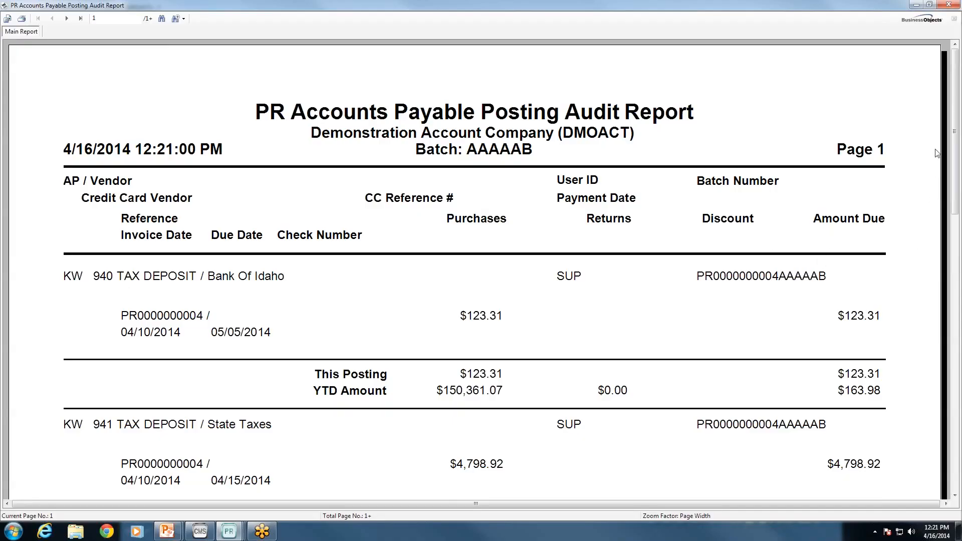
{"action": "left_click_drag", "start_coordinate": [957, 166], "coordinate": [958, 241]}
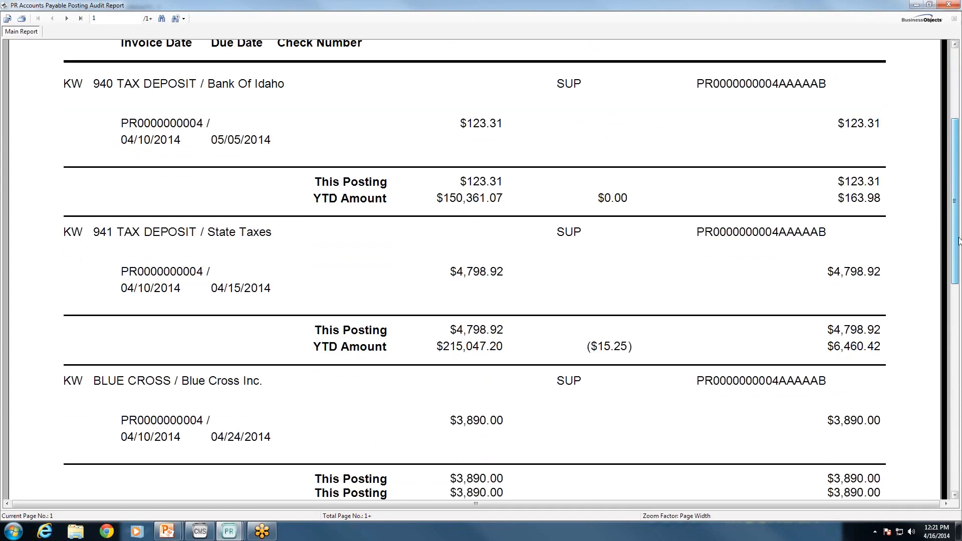
{"action": "left_click_drag", "start_coordinate": [958, 240], "coordinate": [955, 112]}
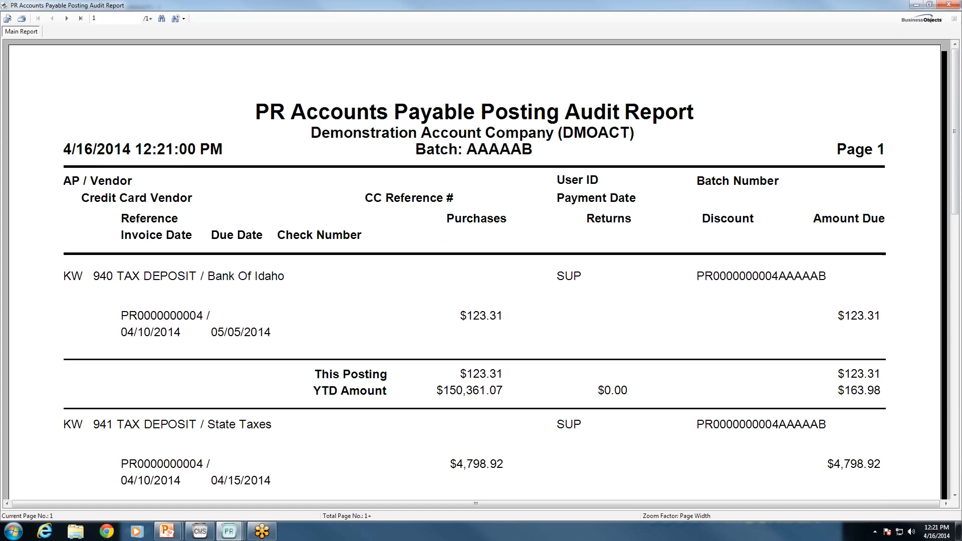
{"action": "left_click", "coordinate": [949, 5]}
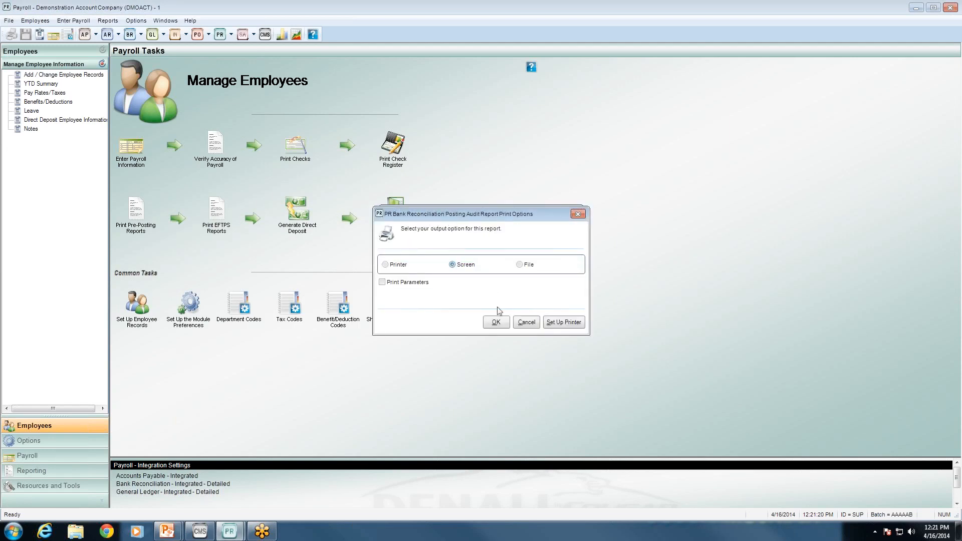
View both pages of the Bank Reconciliation audit report to the $15,524.70 net activity, then close it
{"action": "left_click", "coordinate": [496, 322]}
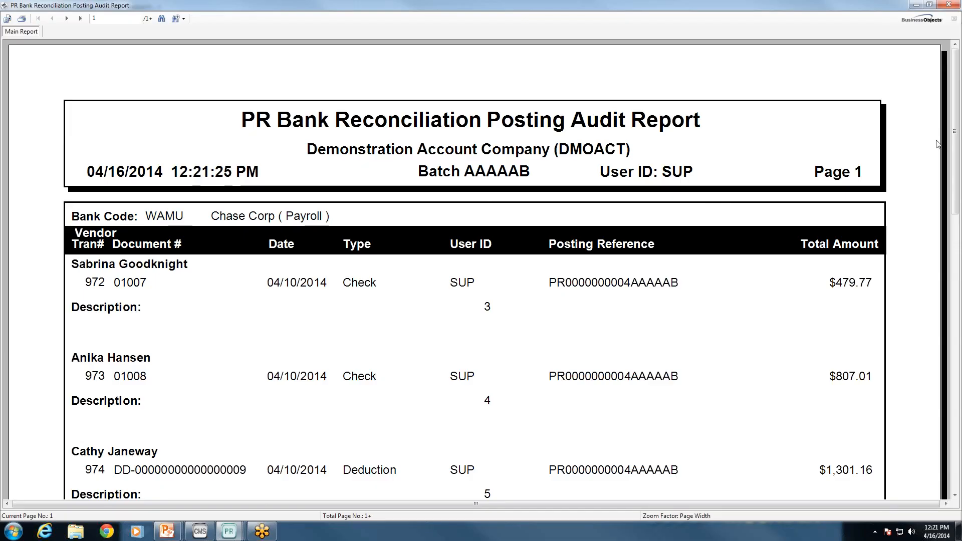
{"action": "left_click_drag", "start_coordinate": [954, 148], "coordinate": [938, 450]}
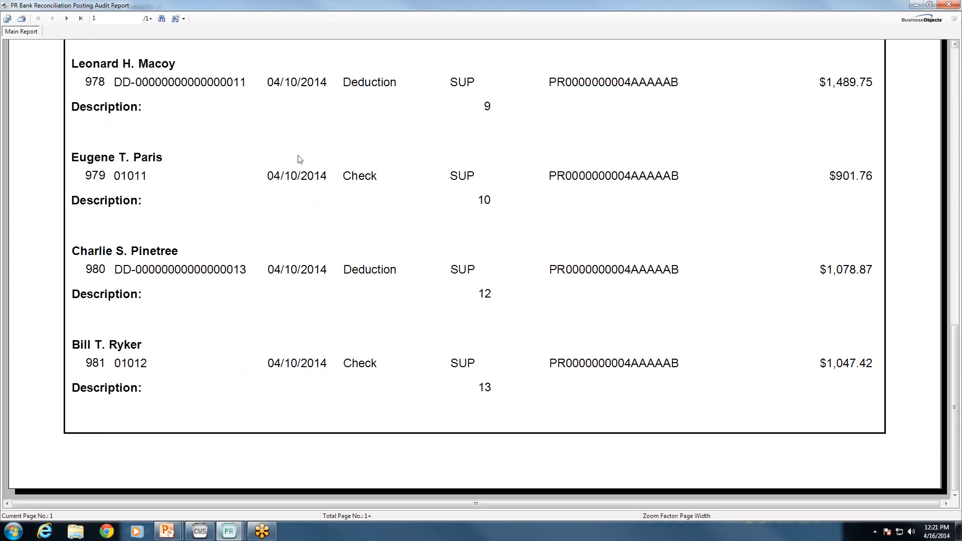
{"action": "left_click", "coordinate": [79, 20]}
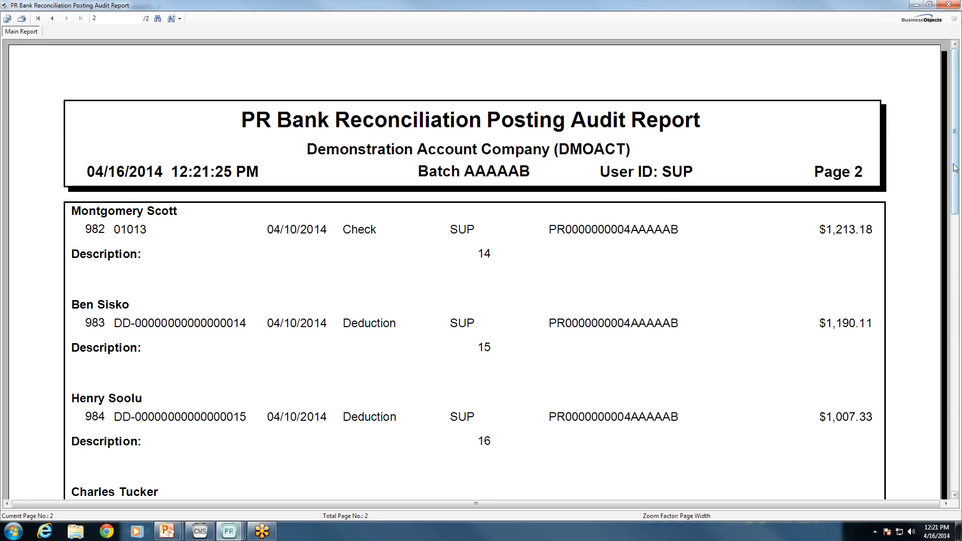
{"action": "left_click_drag", "start_coordinate": [956, 169], "coordinate": [946, 313]}
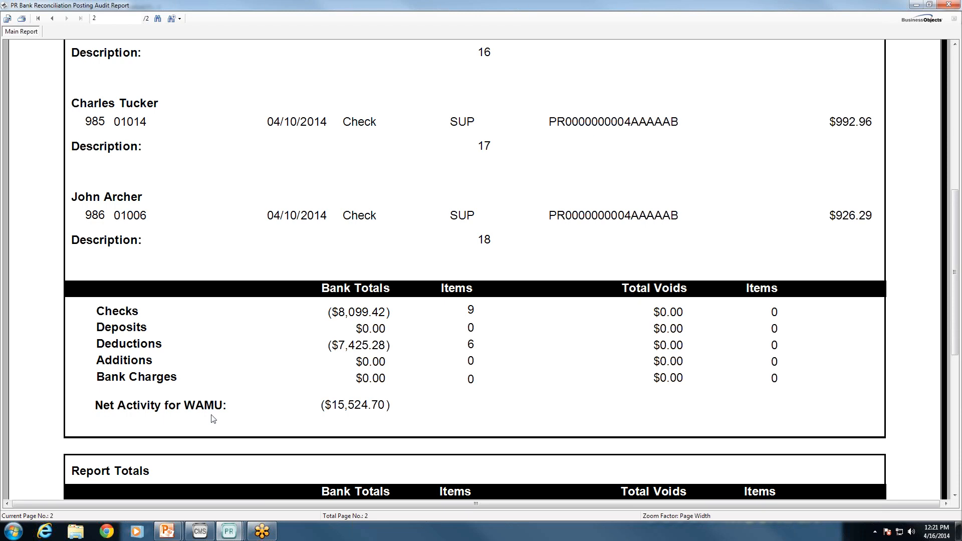
{"action": "left_click_drag", "start_coordinate": [955, 277], "coordinate": [951, 19]}
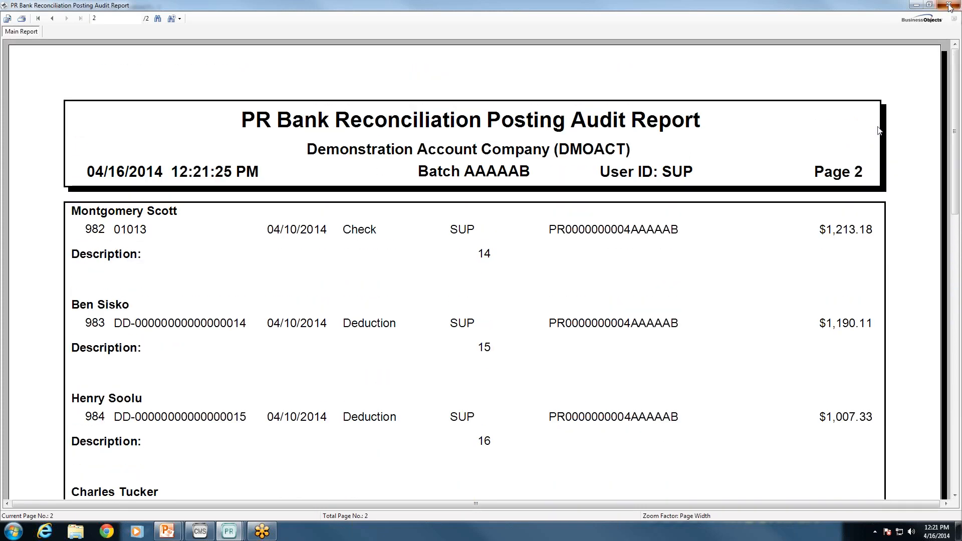
{"action": "left_click", "coordinate": [949, 6]}
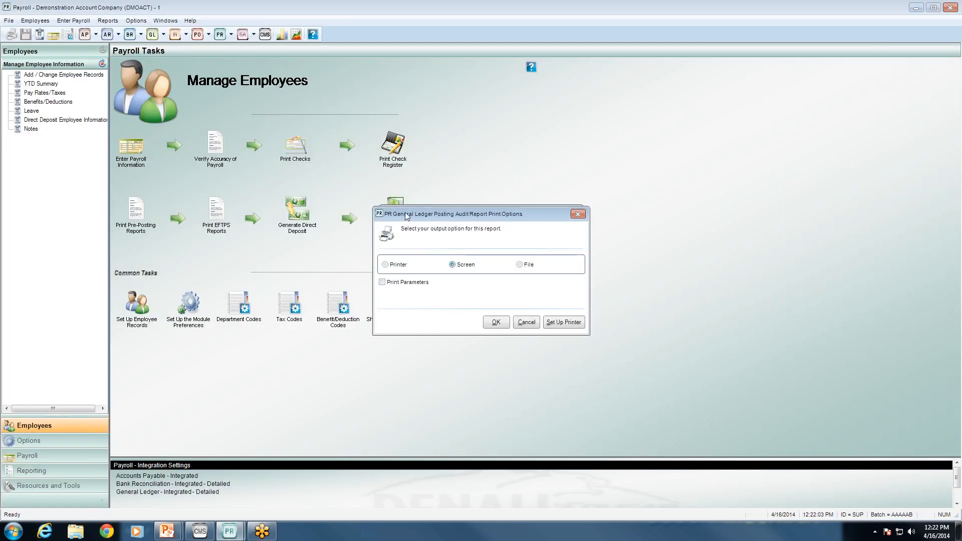
Page through the GL Posting Audit Report's $48,267.41 balanced totals, close it, and switch to PowerPoint
{"action": "left_click", "coordinate": [495, 323]}
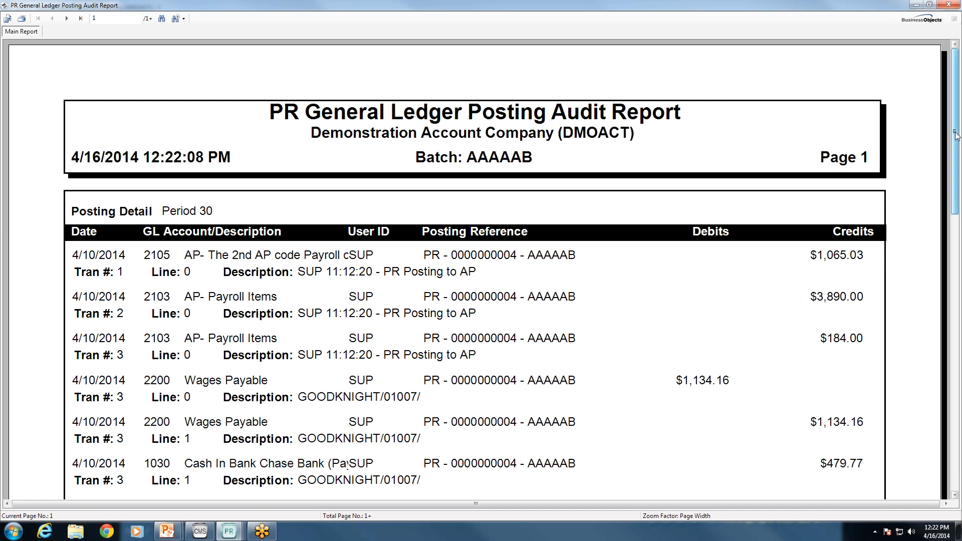
{"action": "mouse_move", "coordinate": [955, 135]}
{"action": "left_mouse_down"}
{"action": "mouse_move", "coordinate": [956, 293]}
{"action": "mouse_move", "coordinate": [936, 411]}
{"action": "mouse_move", "coordinate": [946, 150]}
{"action": "left_mouse_up"}
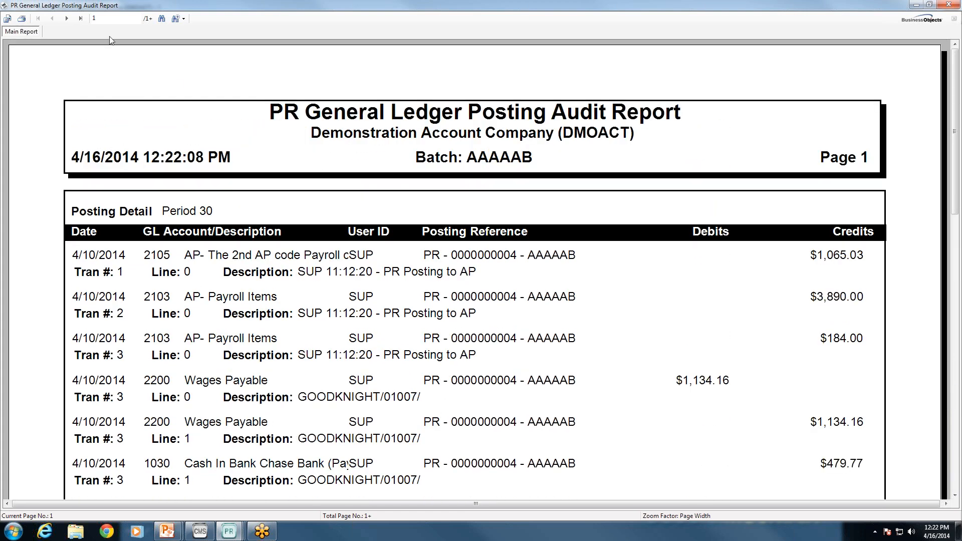
{"action": "left_click", "coordinate": [79, 18]}
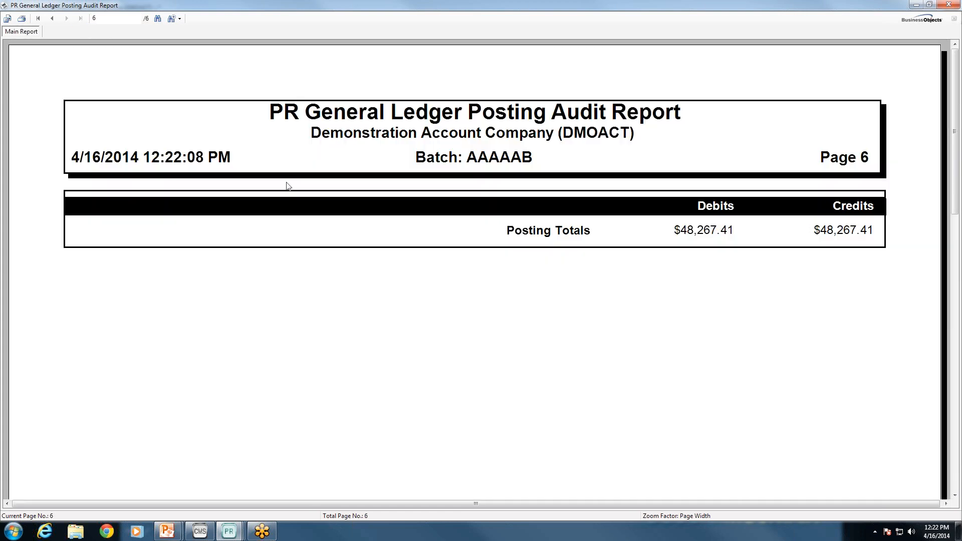
{"action": "left_click", "coordinate": [52, 18]}
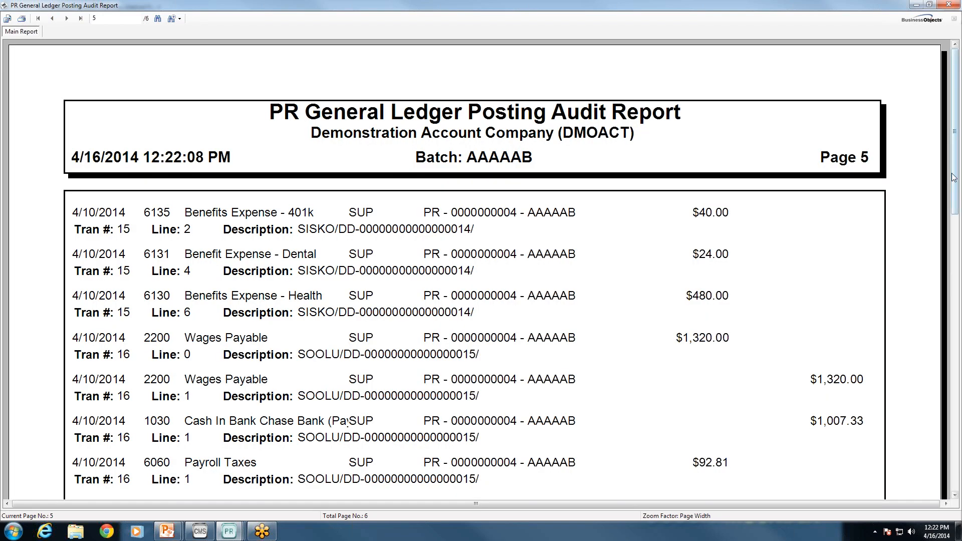
{"action": "left_click_drag", "start_coordinate": [948, 213], "coordinate": [930, 482]}
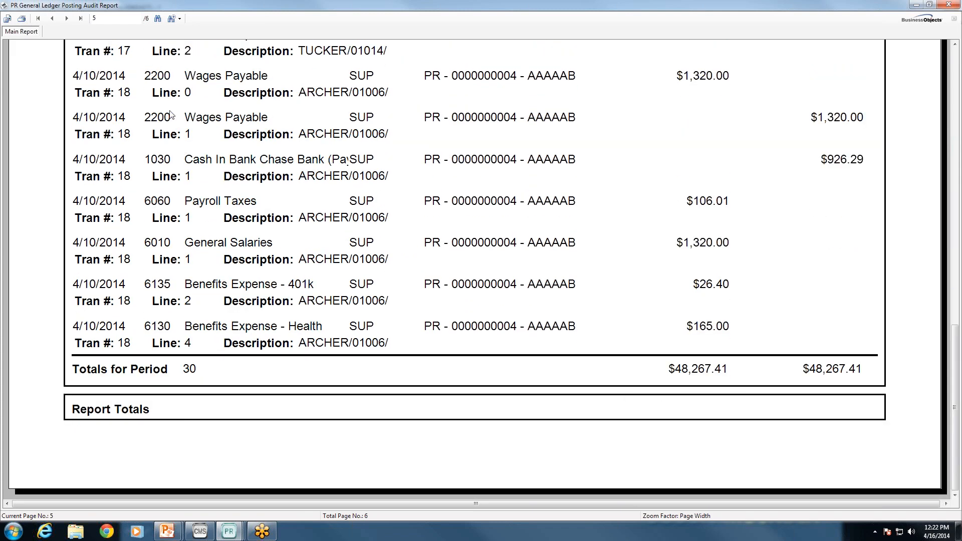
{"action": "left_click", "coordinate": [66, 19]}
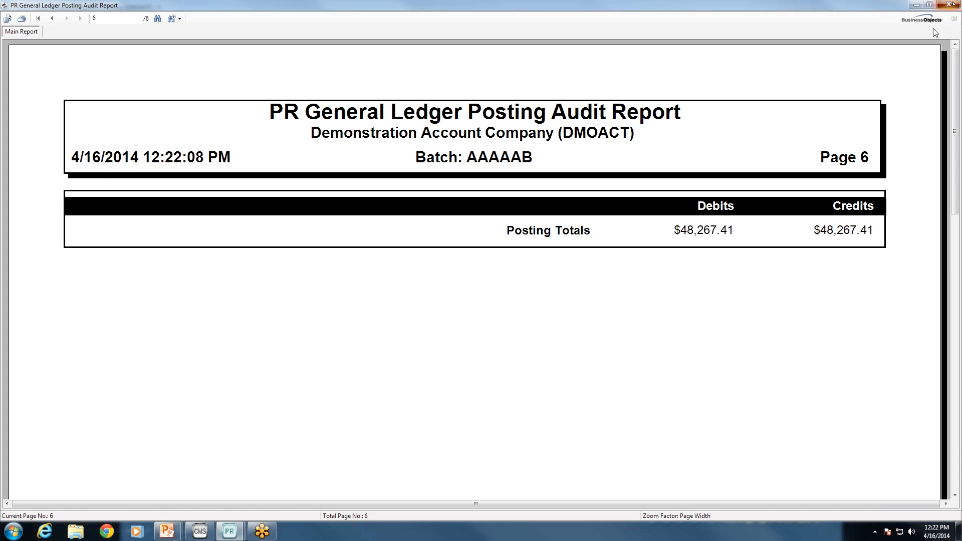
{"action": "left_click", "coordinate": [525, 323]}
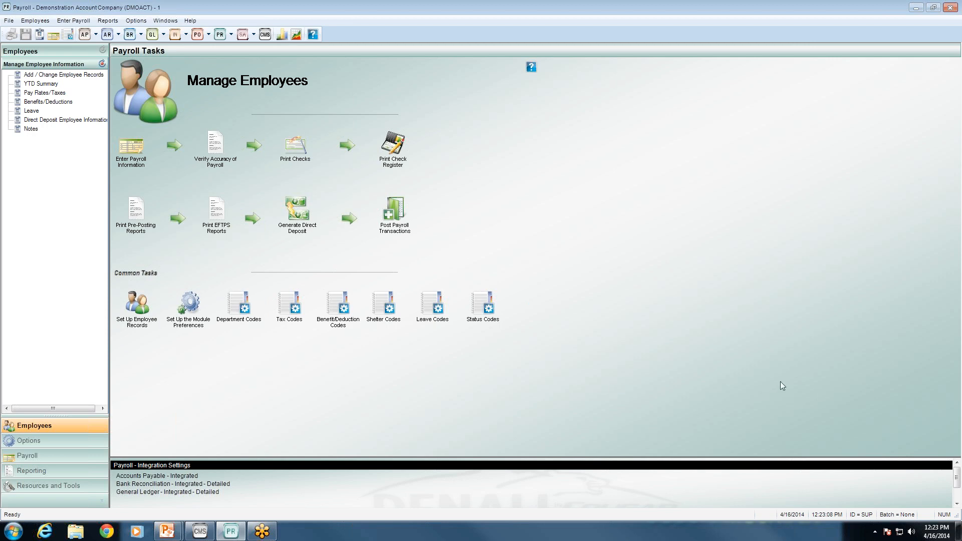
{"action": "key", "text": "alt+Tab"}
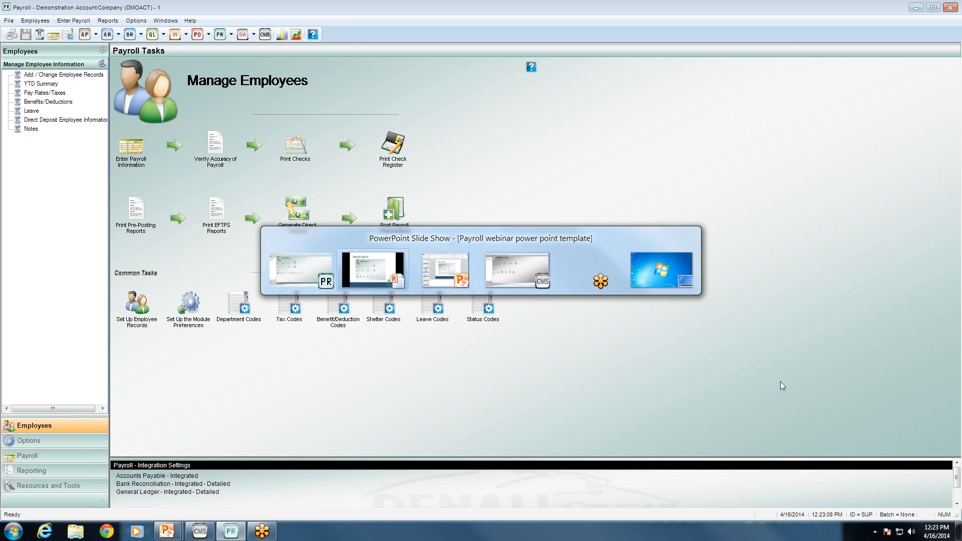
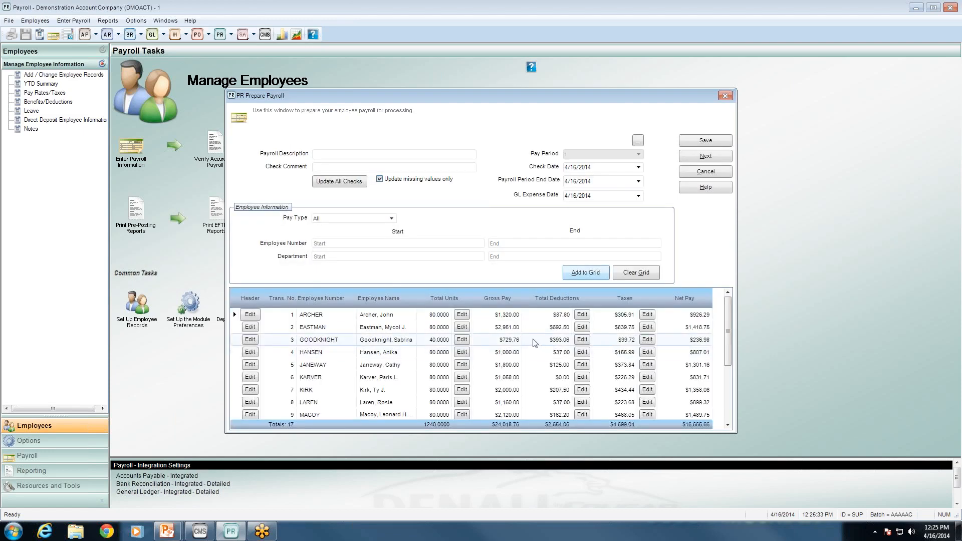
{"action": "left_click", "coordinate": [462, 341]}
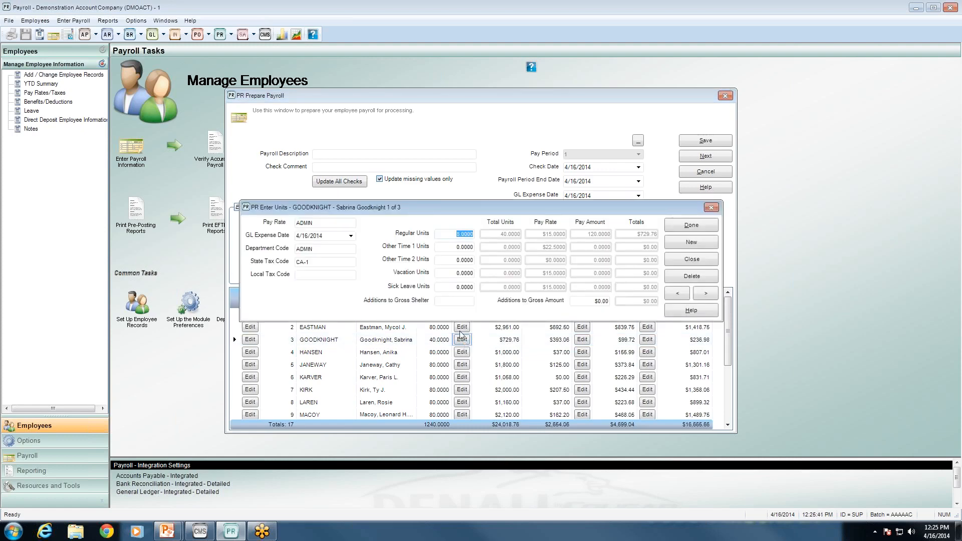
{"action": "left_click", "coordinate": [446, 273]}
{"action": "left_click", "coordinate": [445, 286]}
{"action": "left_click", "coordinate": [447, 274]}
{"action": "left_click", "coordinate": [449, 287]}
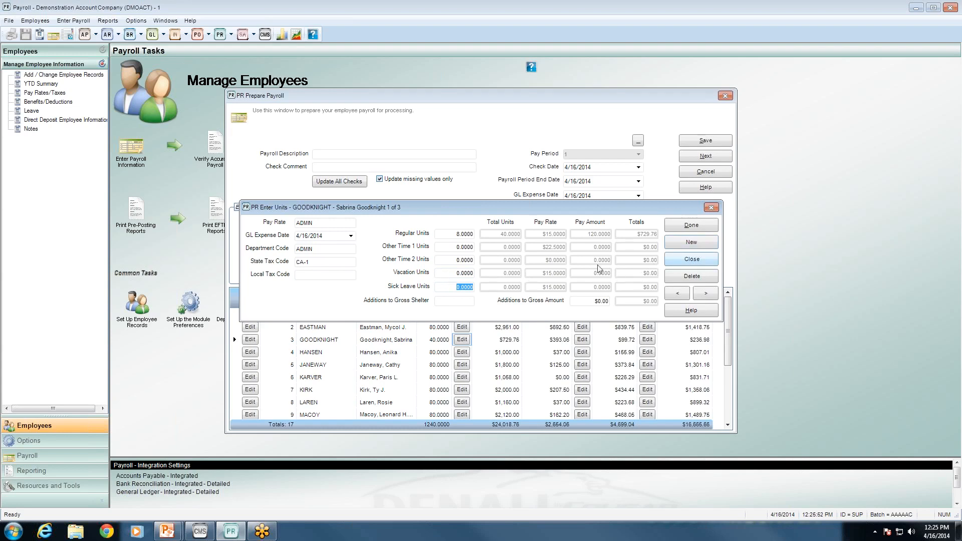
{"action": "left_click", "coordinate": [462, 273]}
{"action": "key", "text": "Tab"}
{"action": "left_click", "coordinate": [456, 273]}
{"action": "left_click", "coordinate": [459, 285]}
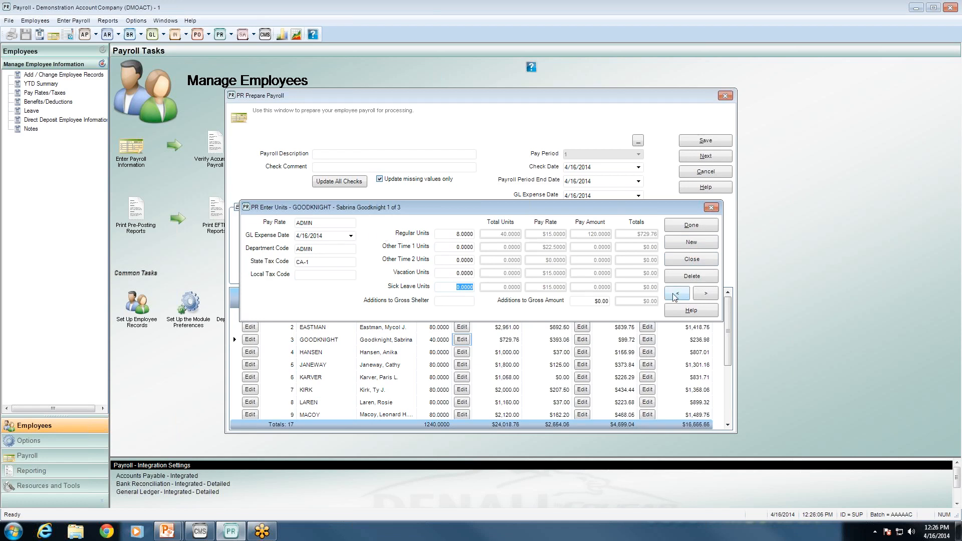
{"action": "left_click", "coordinate": [454, 272]}
{"action": "left_click", "coordinate": [309, 224]}
{"action": "left_click", "coordinate": [704, 293]}
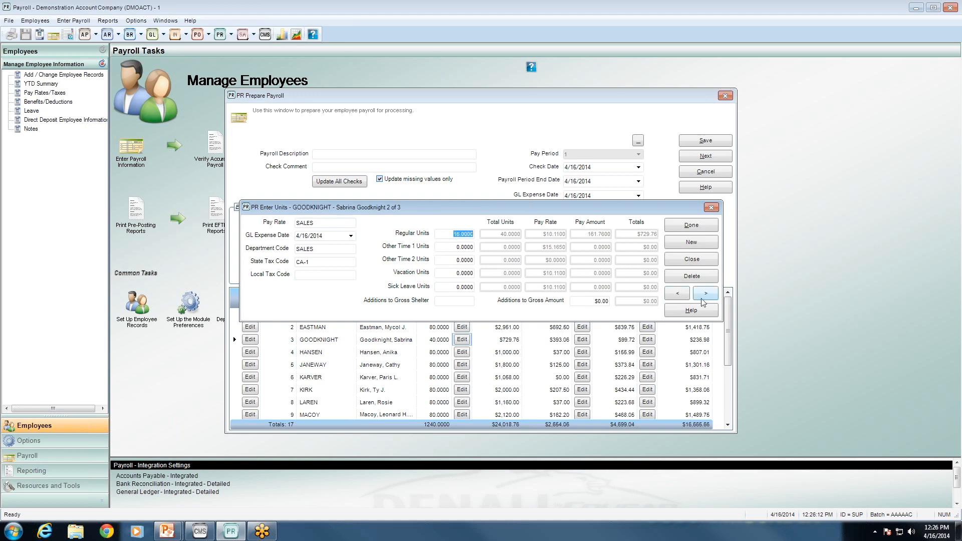
{"action": "left_click", "coordinate": [702, 299]}
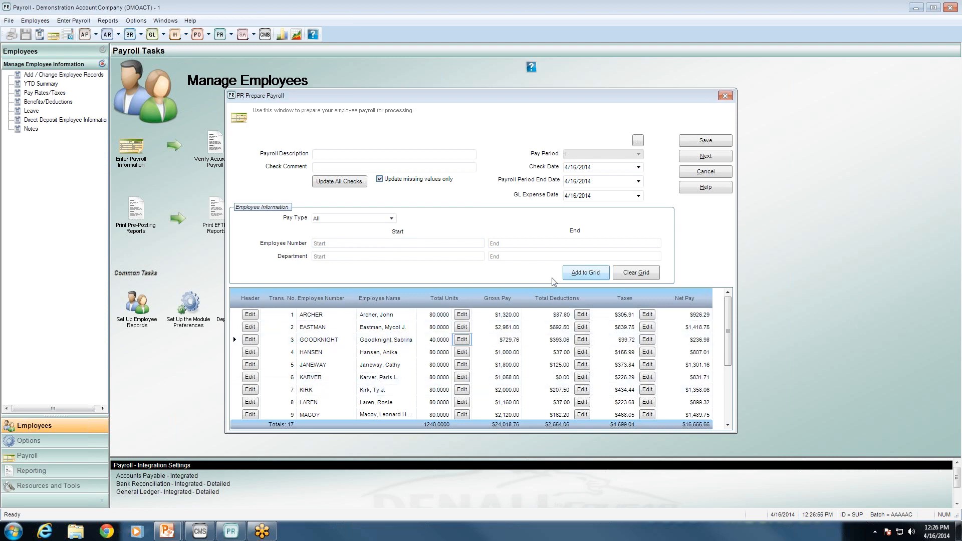
Clear the grid and add employees one through six (440 units, $8,858.76 gross)
{"action": "left_click", "coordinate": [637, 273]}
{"action": "left_click", "coordinate": [371, 244]}
{"action": "double_click", "coordinate": [370, 244]}
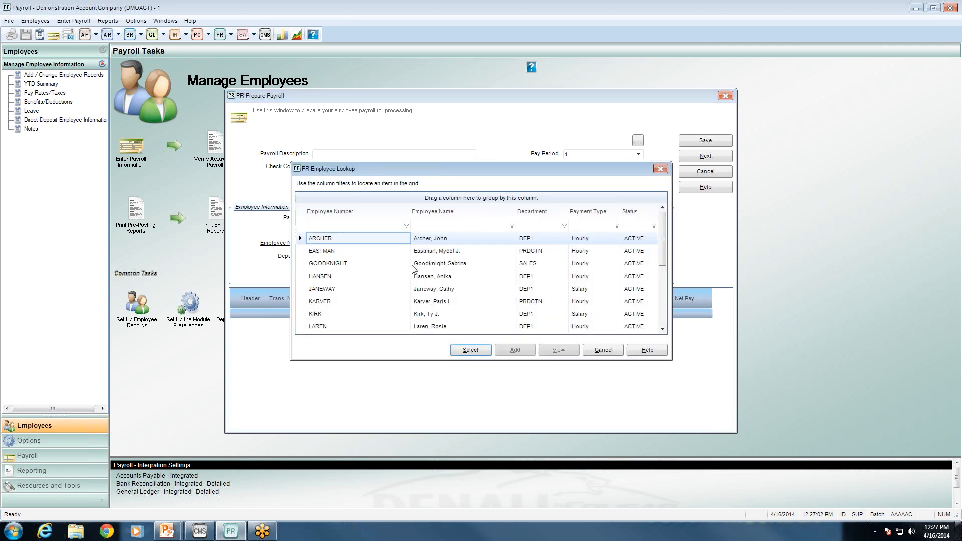
{"action": "left_click", "coordinate": [470, 350]}
{"action": "left_click", "coordinate": [542, 244]}
{"action": "double_click", "coordinate": [542, 245]}
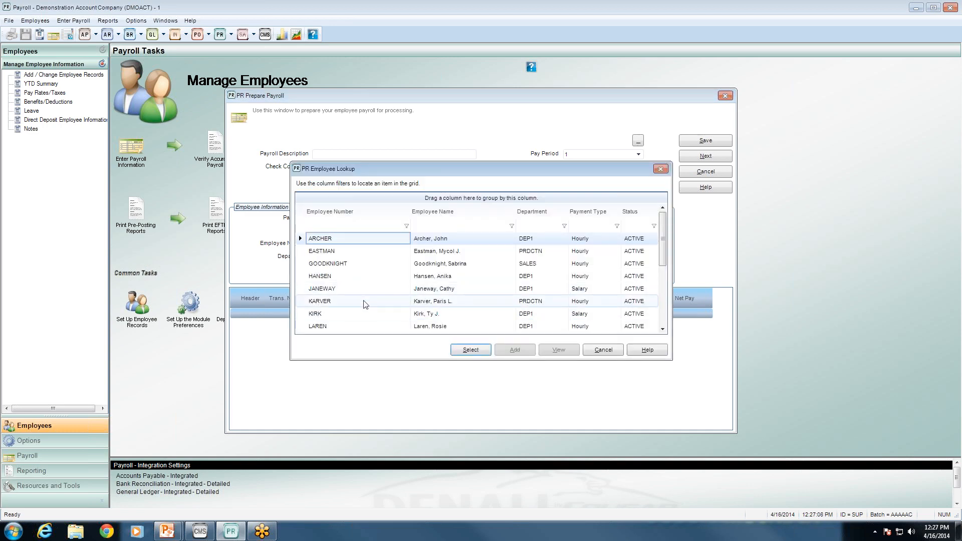
{"action": "left_click", "coordinate": [365, 300]}
{"action": "left_click", "coordinate": [466, 350]}
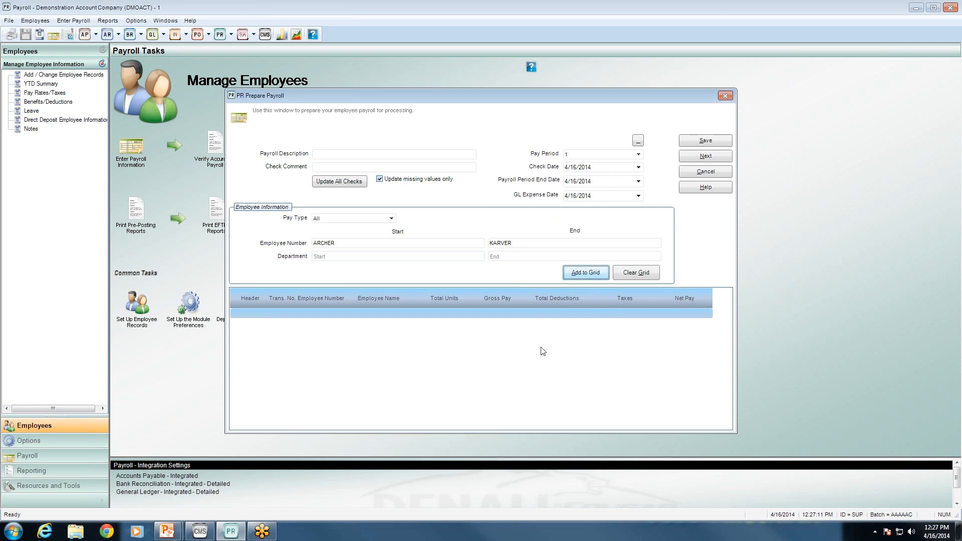
{"action": "key", "text": "Return"}
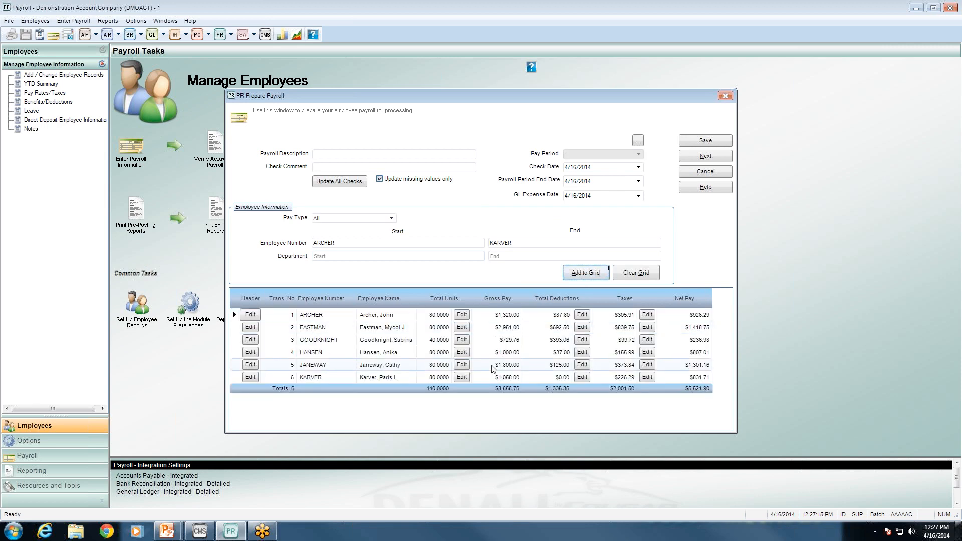
Pick a later employee from the lookup as the new Start Employee Number
{"action": "left_click", "coordinate": [350, 244]}
{"action": "double_click", "coordinate": [350, 244]}
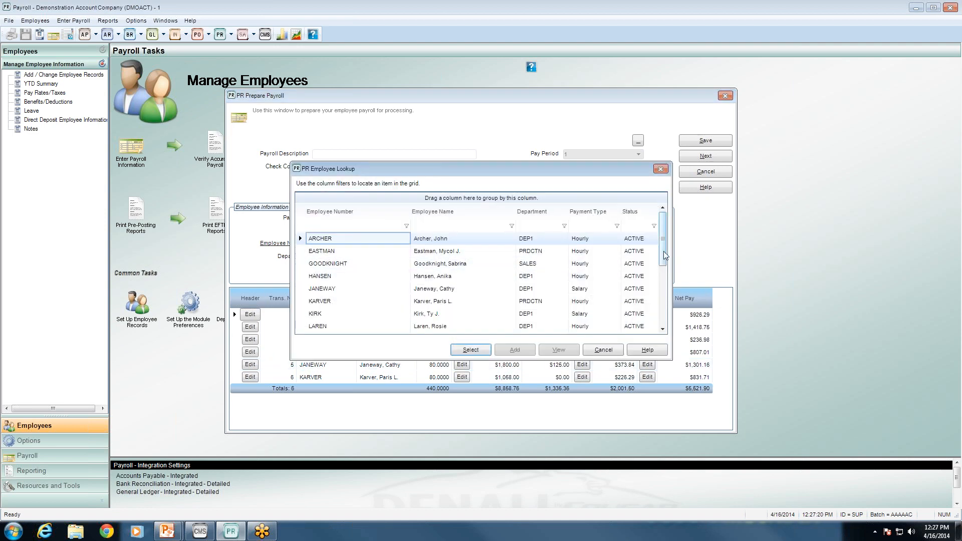
{"action": "left_click", "coordinate": [663, 298]}
{"action": "left_click", "coordinate": [445, 302]}
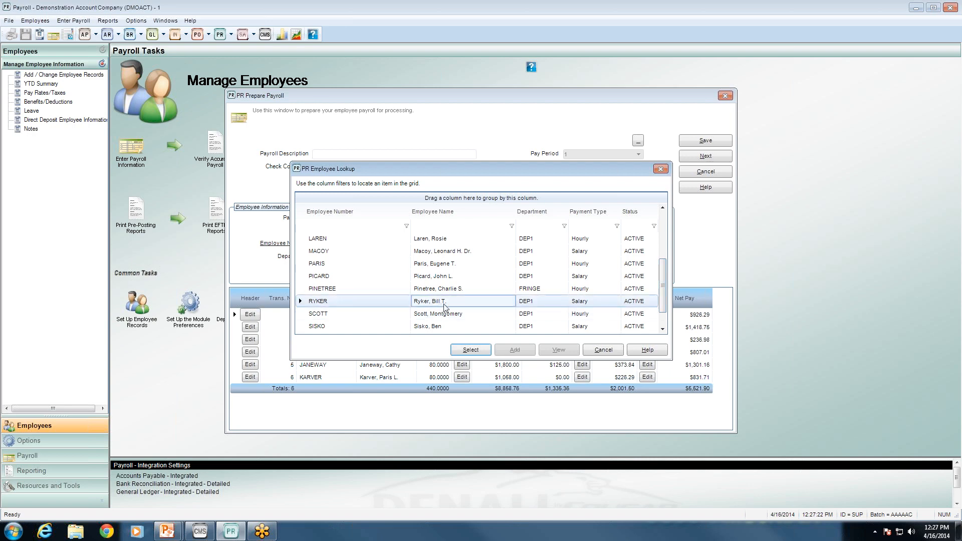
{"action": "left_click", "coordinate": [472, 351]}
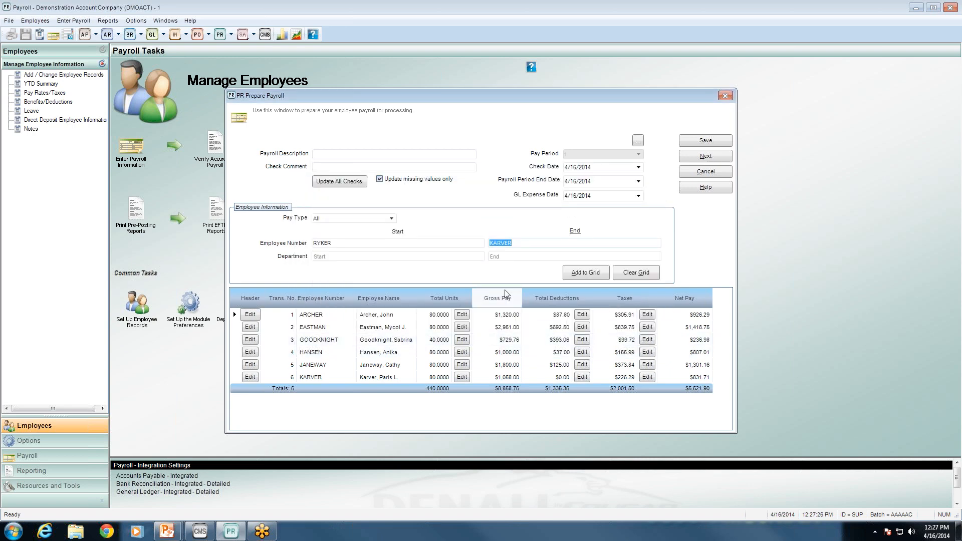
Add RYKER as a seventh employee ($10,338.76 gross) and open row 1's total units
{"action": "type", "text": "RY"}
{"action": "key", "text": "Tab"}
{"action": "left_click", "coordinate": [588, 281]}
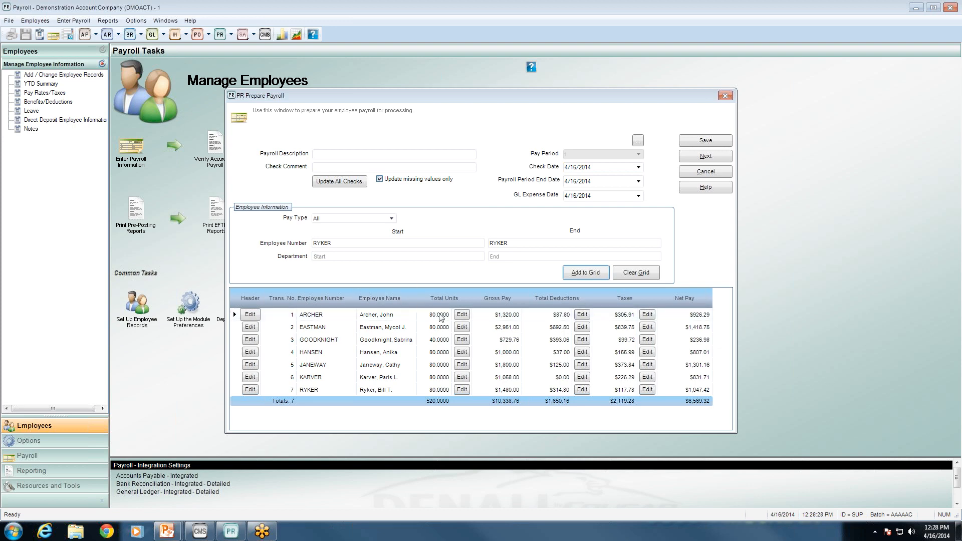
{"action": "left_click", "coordinate": [463, 318]}
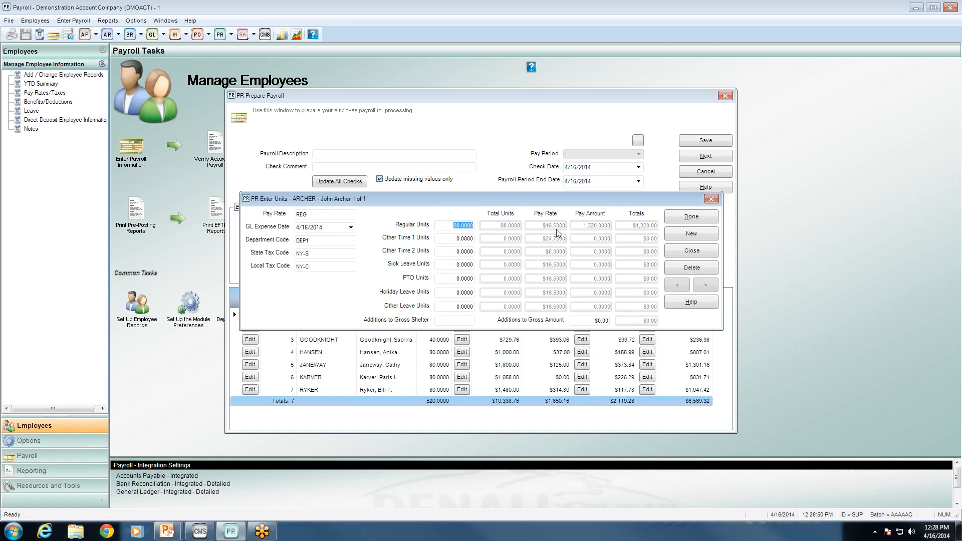
Delete the first employee's transaction, leaving six checks totalling $9,018.76 gross
{"action": "left_click", "coordinate": [697, 253]}
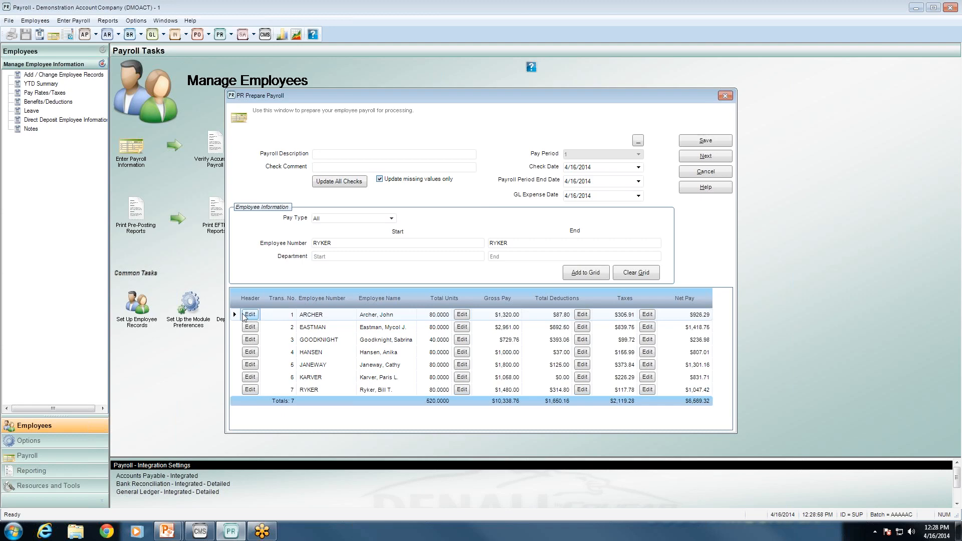
{"action": "left_click", "coordinate": [245, 316]}
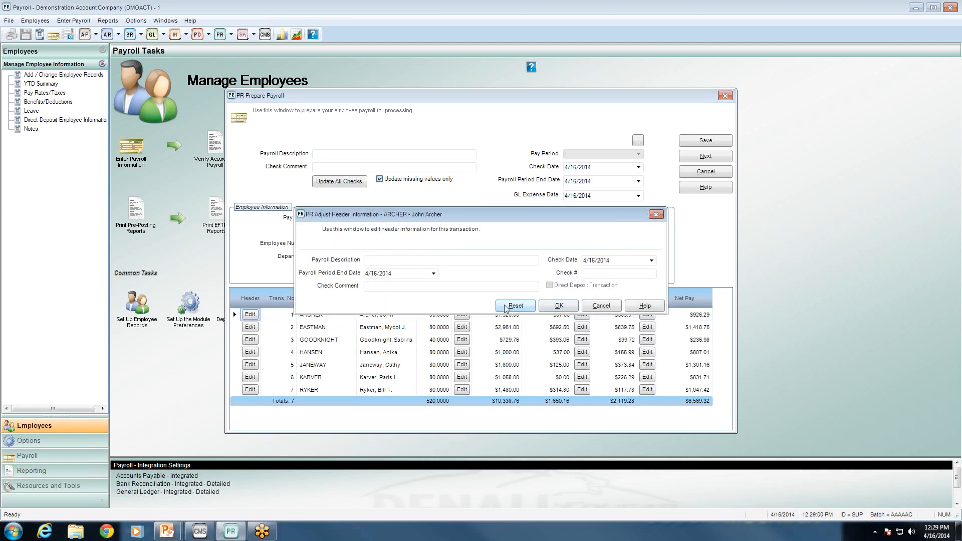
{"action": "left_click", "coordinate": [601, 306]}
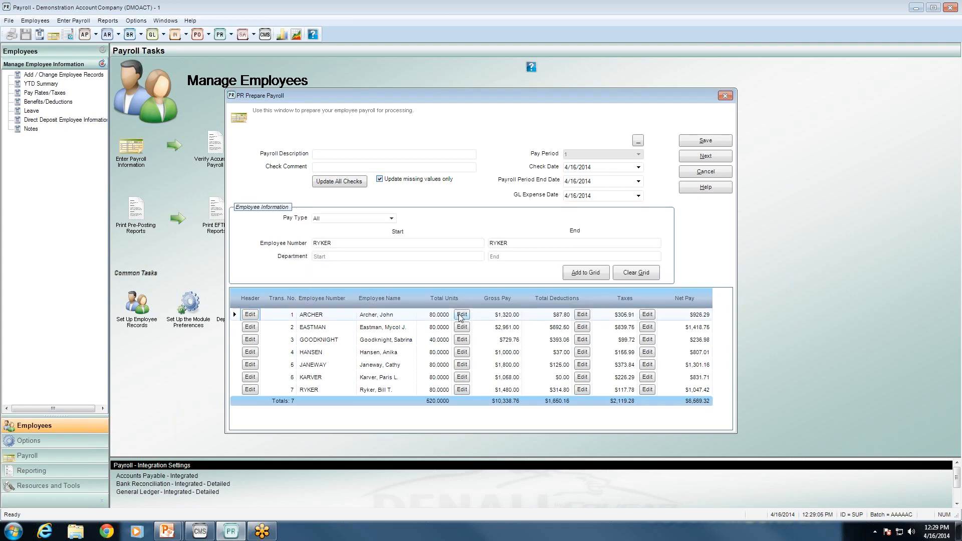
{"action": "left_click", "coordinate": [274, 316]}
{"action": "key", "text": "Delete"}
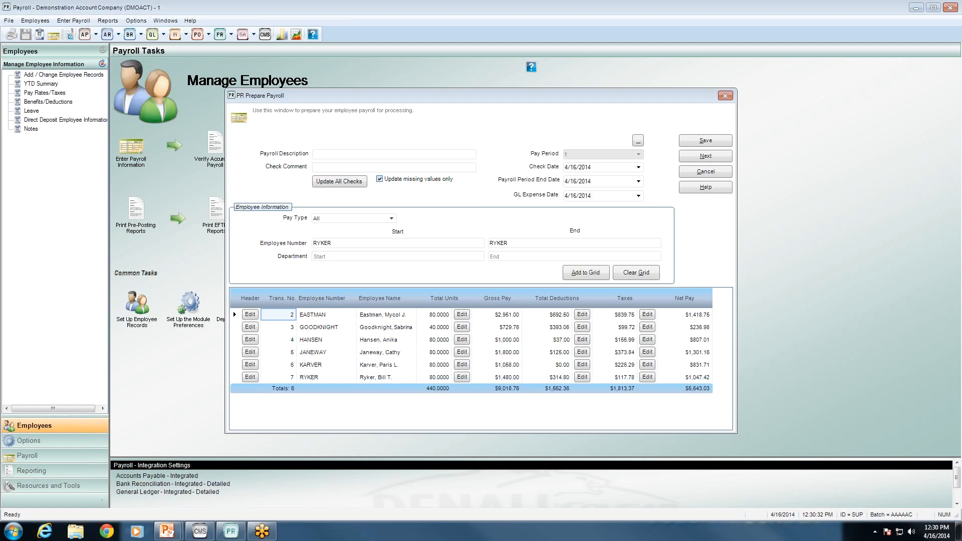
Preview the Transaction Edit Report on screen and scroll through its entries
{"action": "left_click", "coordinate": [683, 158]}
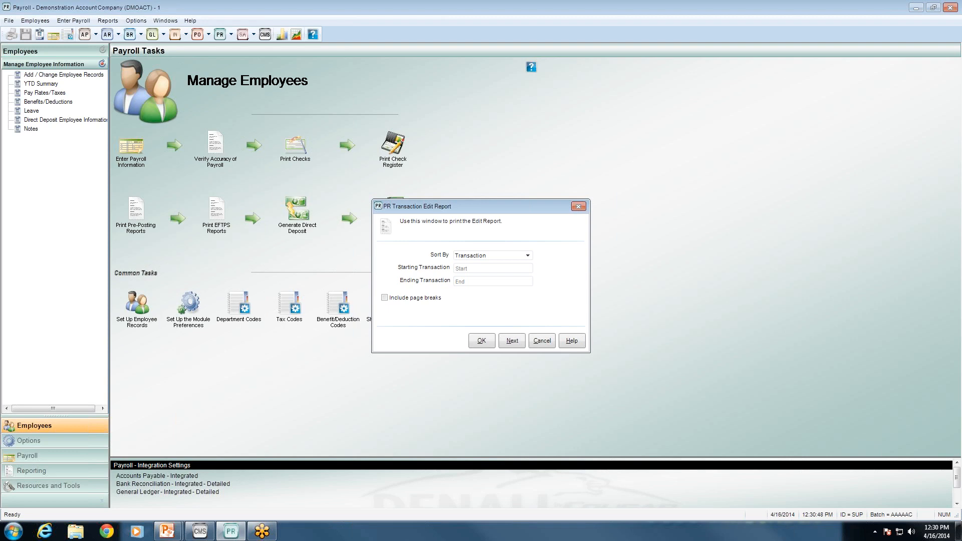
{"action": "left_click", "coordinate": [477, 344]}
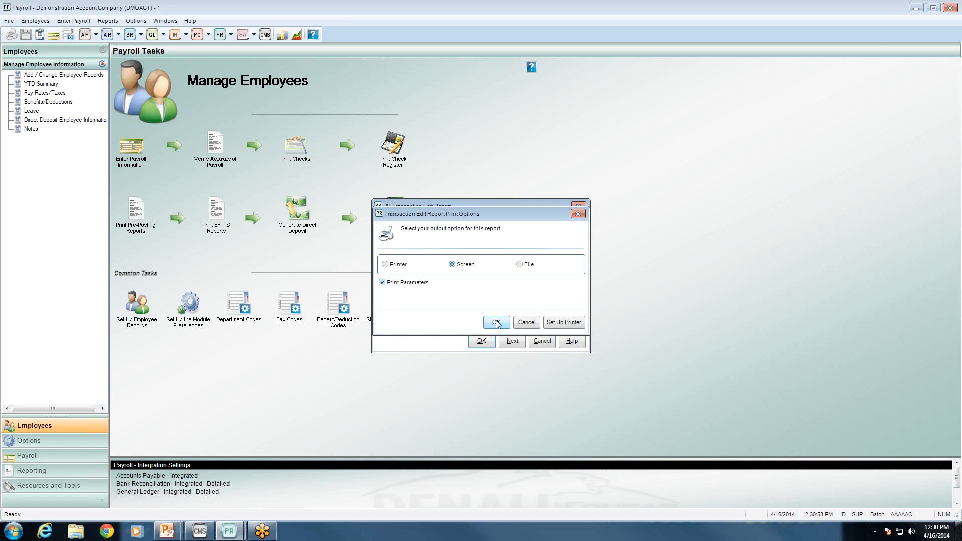
{"action": "left_click", "coordinate": [496, 323]}
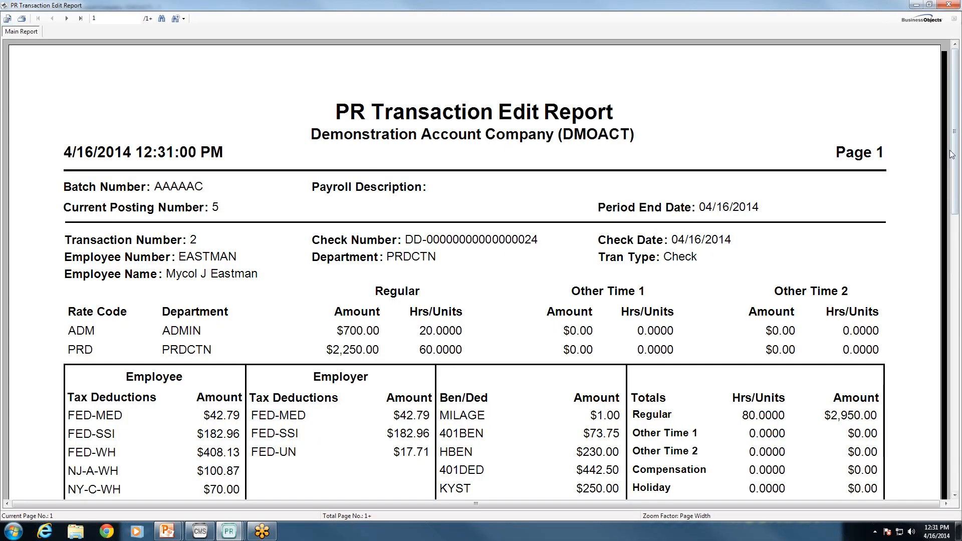
{"action": "left_click_drag", "start_coordinate": [956, 163], "coordinate": [957, 221]}
{"action": "scroll", "coordinate": [732, 358], "scroll_direction": "down", "scroll_amount": 1}
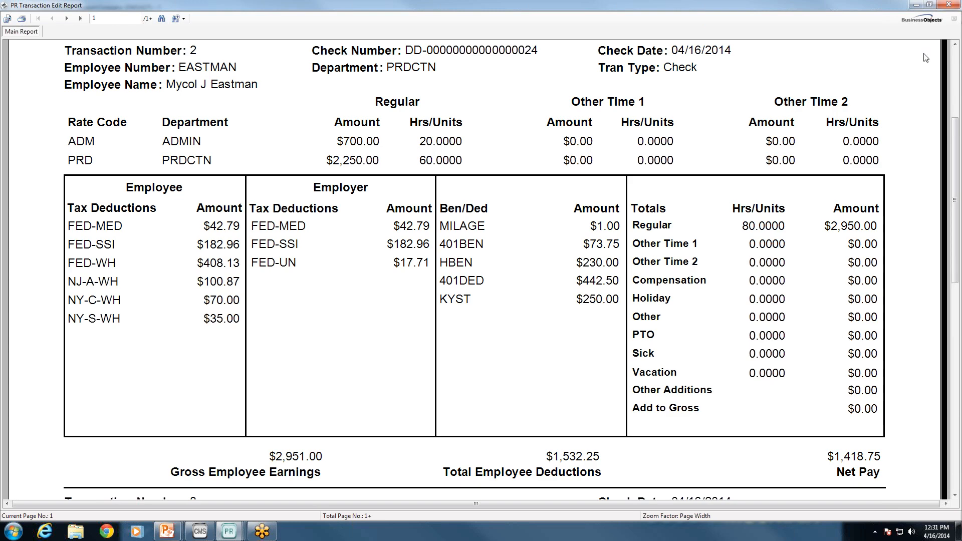
Close the edit report preview and cancel its print options and setup dialogs
{"action": "left_click", "coordinate": [948, 4]}
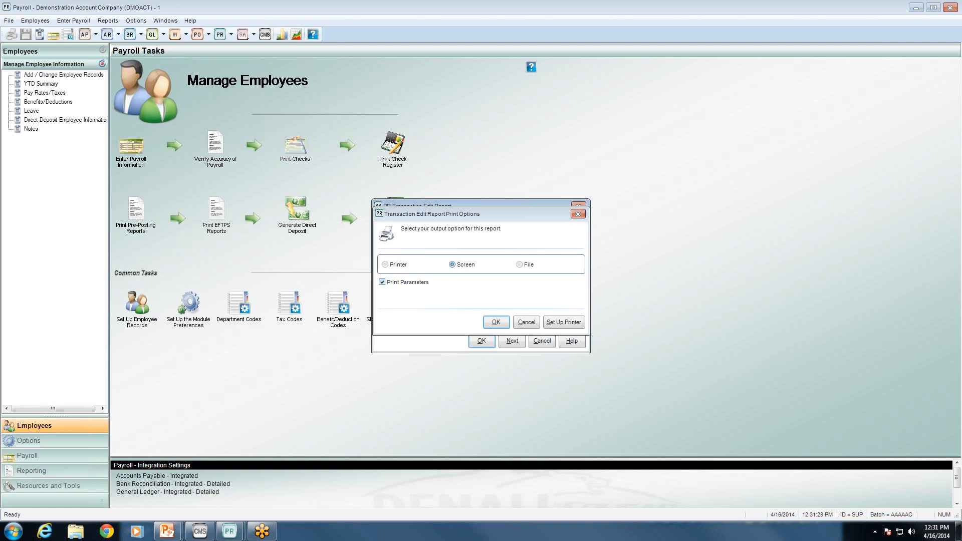
{"action": "left_click", "coordinate": [529, 324]}
{"action": "left_click", "coordinate": [544, 341]}
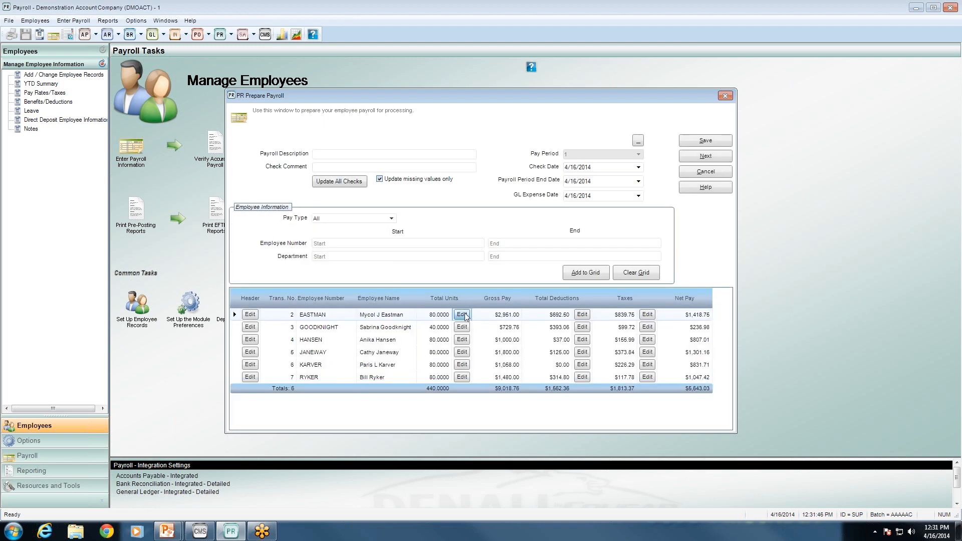
{"action": "left_click", "coordinate": [462, 315]}
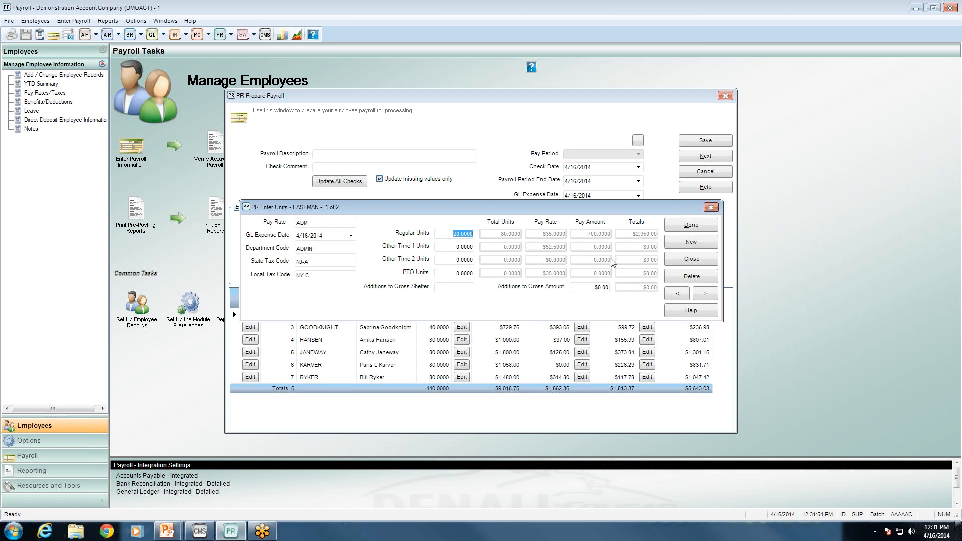
{"action": "left_click", "coordinate": [604, 284]}
{"action": "left_click", "coordinate": [691, 226]}
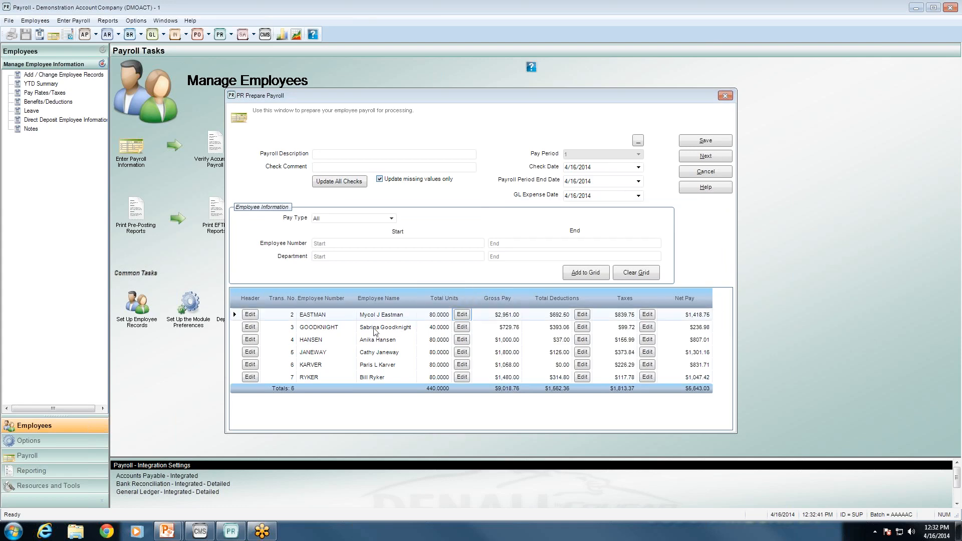
Review Goodknight's header and pay rates, then open Hansen's units (80 regular at $12.50)
{"action": "left_click", "coordinate": [249, 328]}
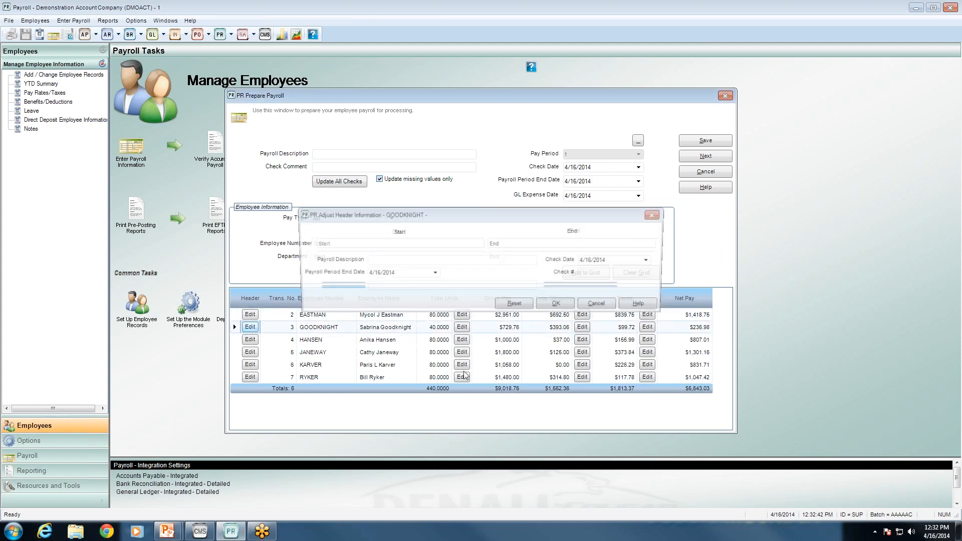
{"action": "left_click", "coordinate": [601, 307]}
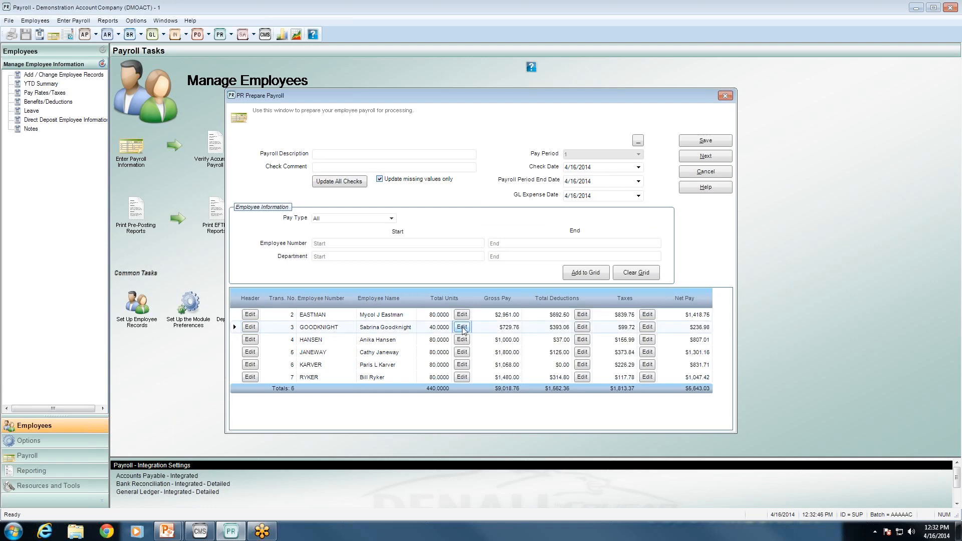
{"action": "left_click", "coordinate": [462, 328]}
{"action": "left_click", "coordinate": [706, 294]}
{"action": "left_click", "coordinate": [706, 294]}
{"action": "left_click", "coordinate": [693, 259]}
{"action": "left_click", "coordinate": [460, 341]}
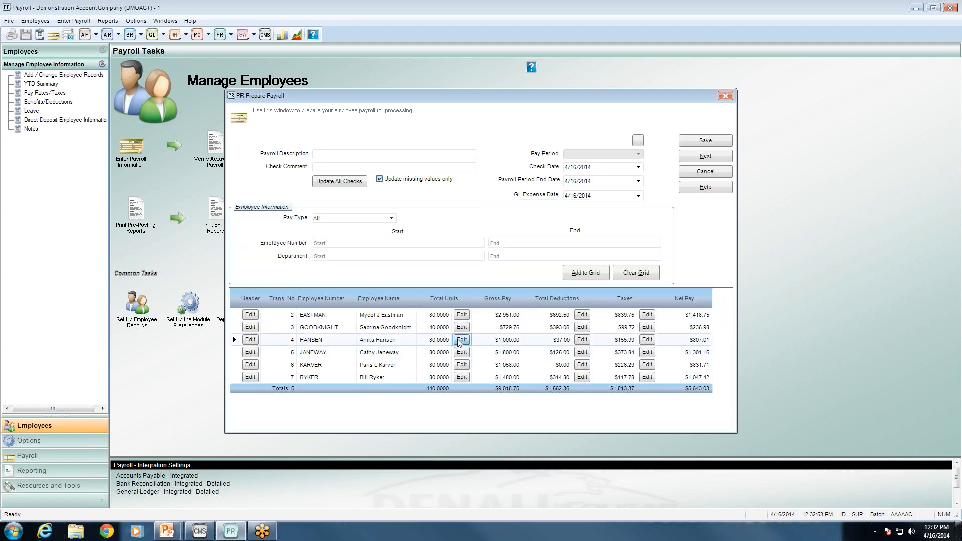
{"action": "left_click", "coordinate": [461, 340]}
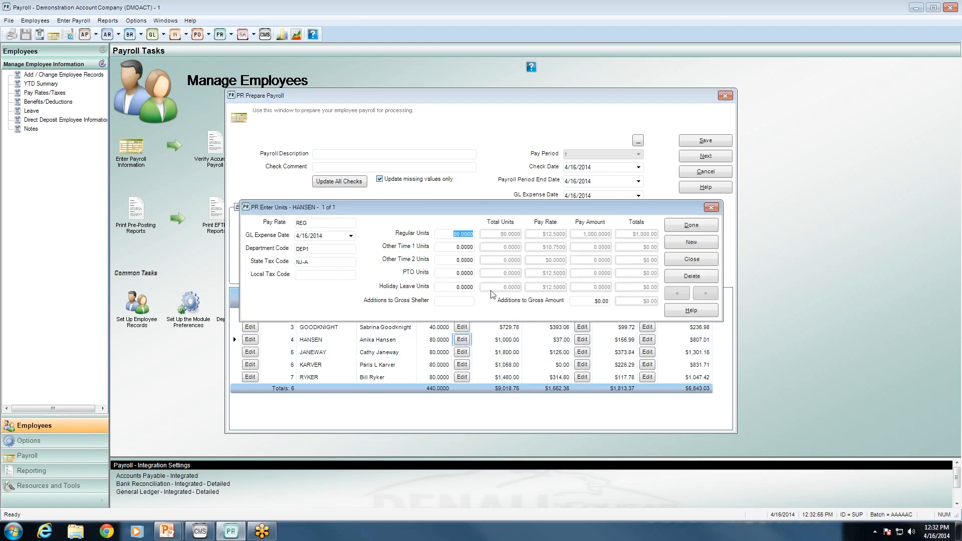
Enter 8 PTO units ($100.00) for Hansen
{"action": "left_click", "coordinate": [459, 272]}
{"action": "left_click", "coordinate": [458, 286]}
{"action": "left_click", "coordinate": [464, 273]}
{"action": "left_click", "coordinate": [464, 286]}
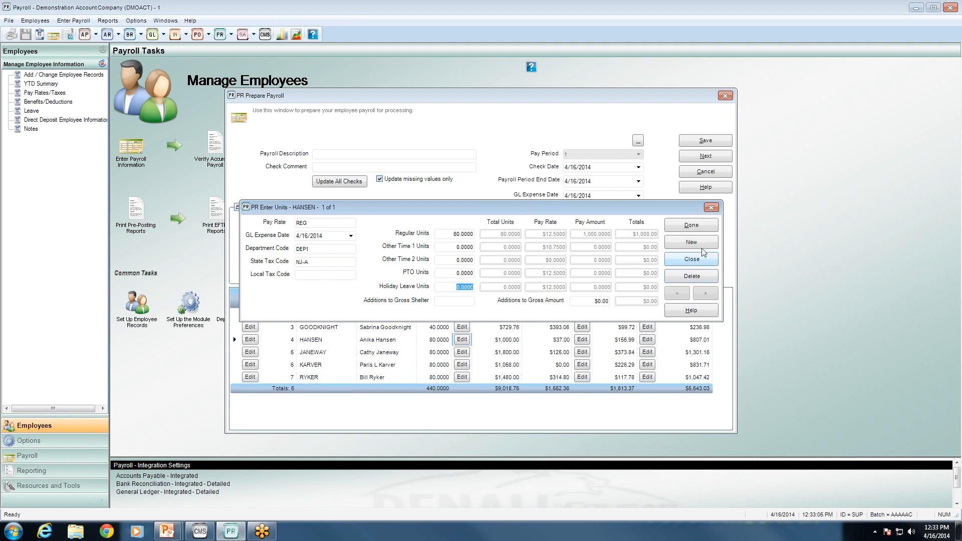
{"action": "left_click", "coordinate": [455, 273]}
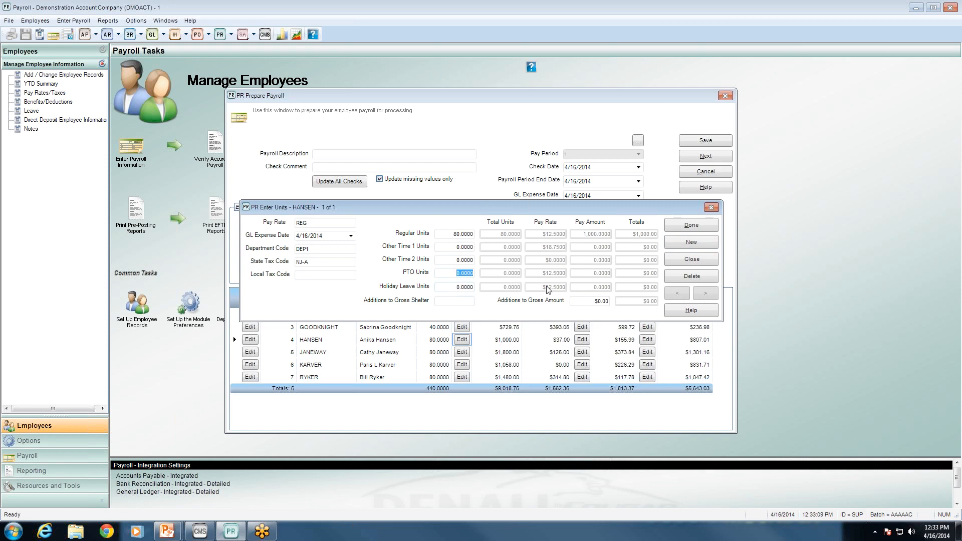
{"action": "type", "text": "8"}
{"action": "key", "text": "Tab"}
Reduce Hansen's regular units to 72 ($900.00) and close the units entry
{"action": "left_click", "coordinate": [471, 235]}
{"action": "type", "text": "72"}
{"action": "key", "text": "Tab"}
{"action": "left_click", "coordinate": [464, 286]}
{"action": "left_click", "coordinate": [465, 273]}
{"action": "left_click", "coordinate": [464, 284]}
{"action": "left_click", "coordinate": [689, 260]}
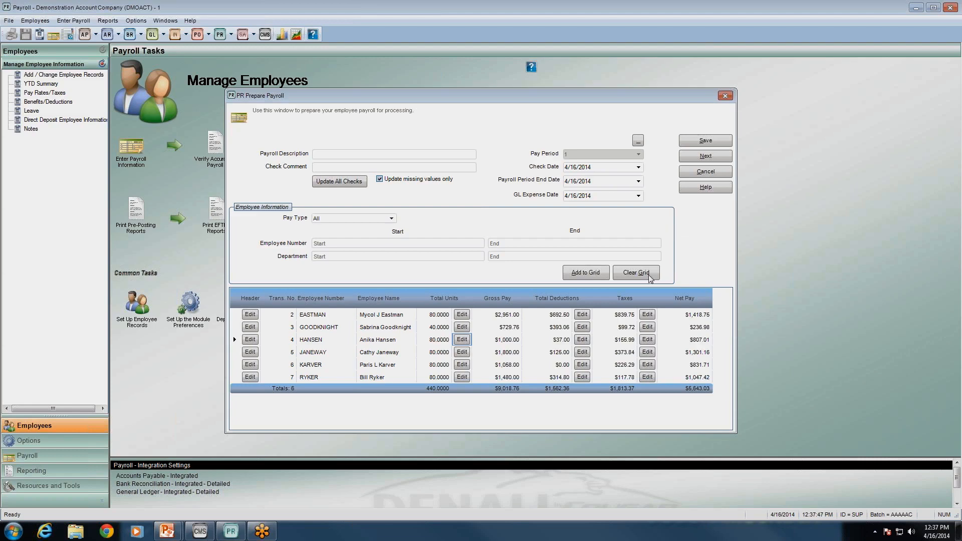
{"action": "left_click", "coordinate": [466, 318]}
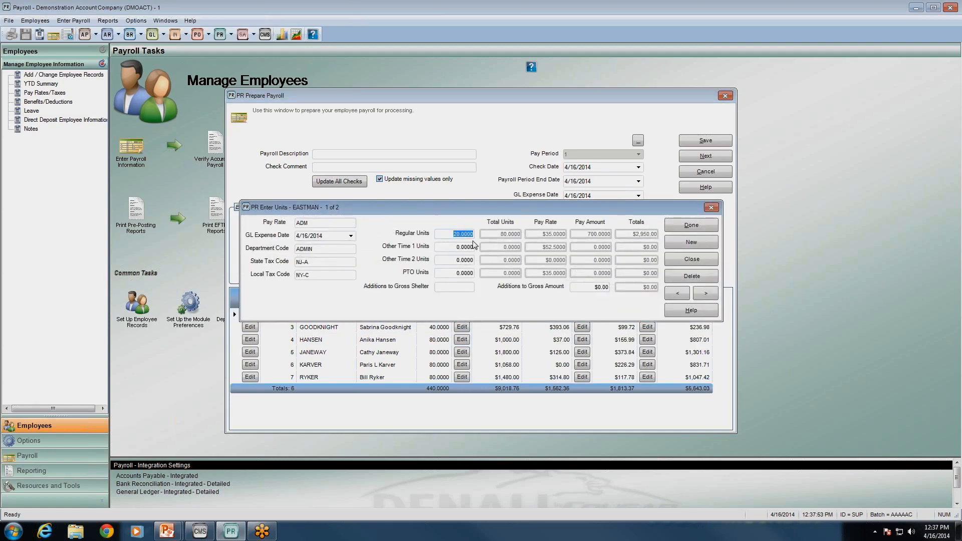
{"action": "left_click", "coordinate": [461, 273]}
{"action": "double_click", "coordinate": [462, 273]}
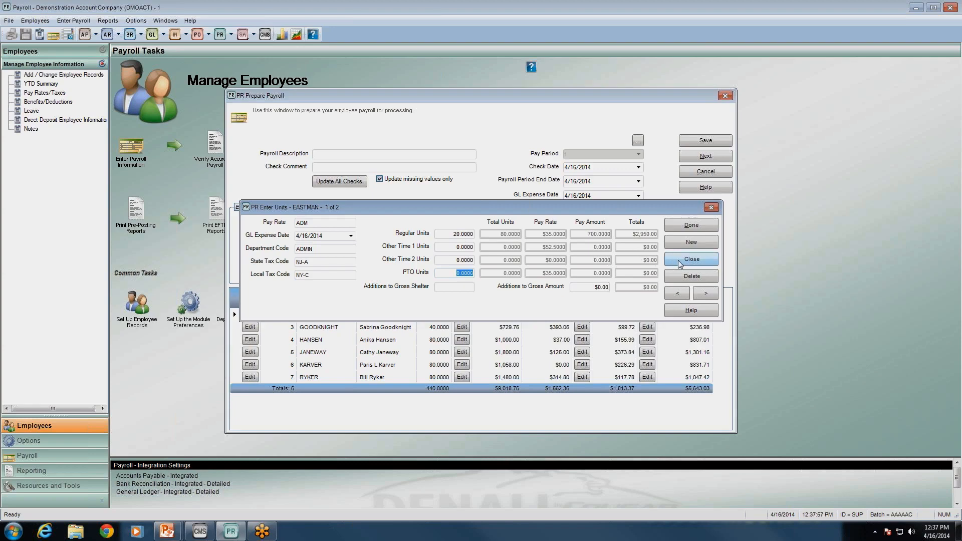
{"action": "left_click", "coordinate": [691, 259]}
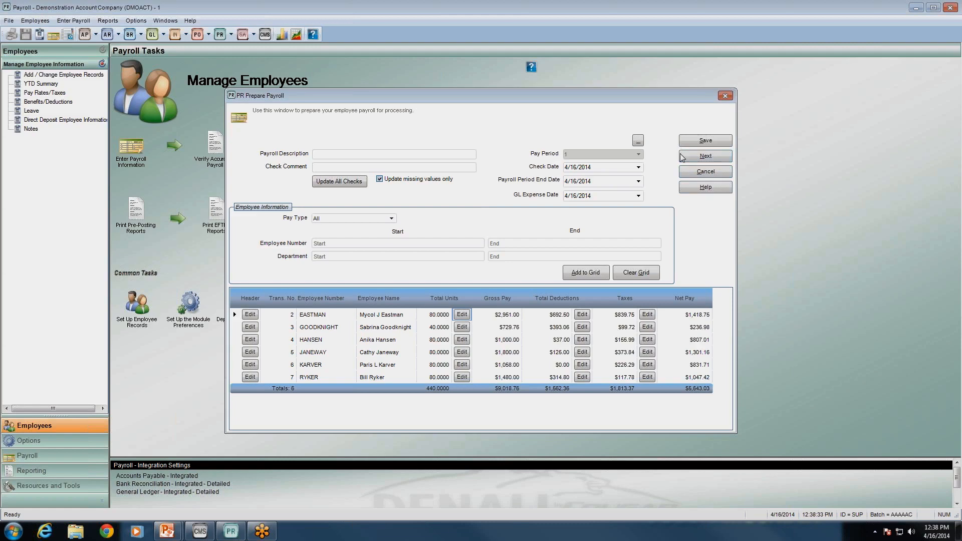
{"action": "left_click", "coordinate": [699, 170]}
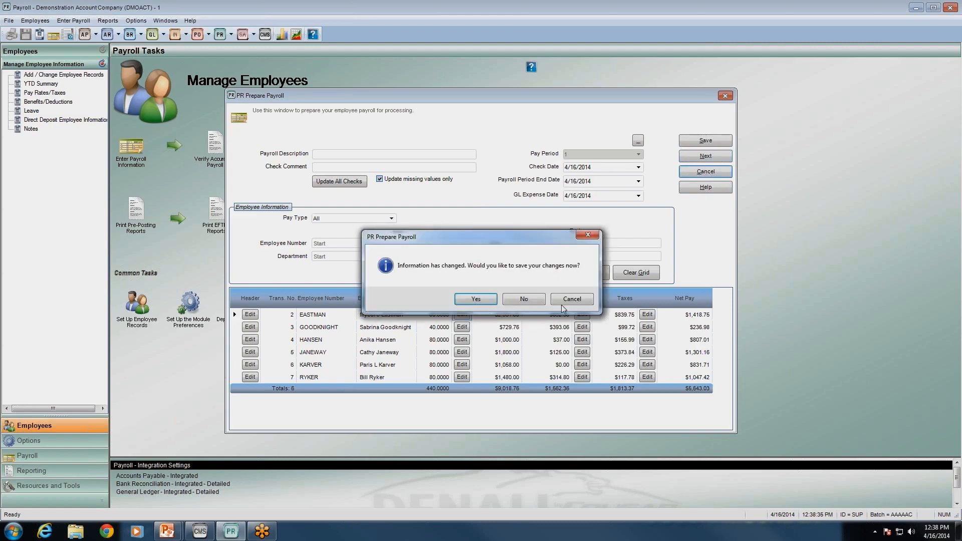
Decline to save changes so Prepare Payroll closes back to Payroll Tasks
{"action": "left_click", "coordinate": [524, 299]}
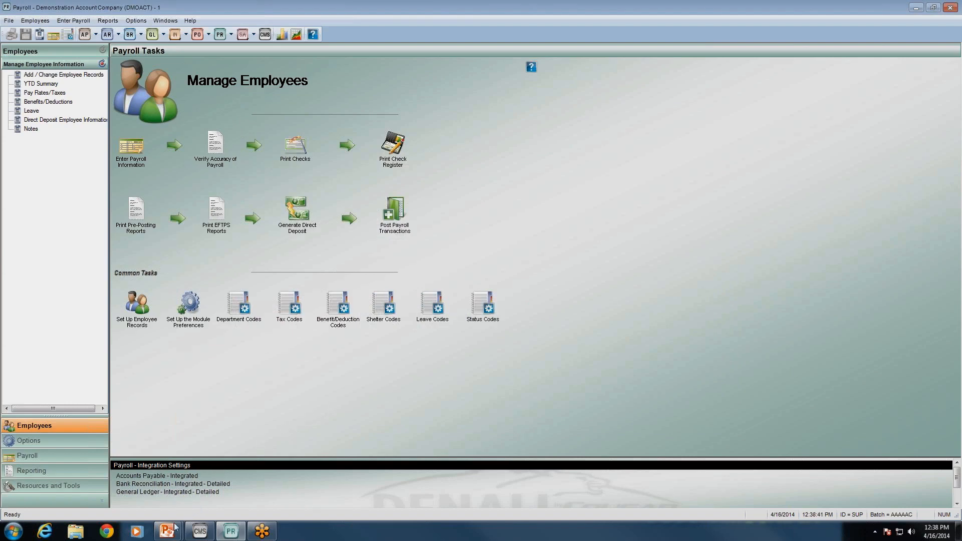
{"action": "mouse_move", "coordinate": [168, 530]}
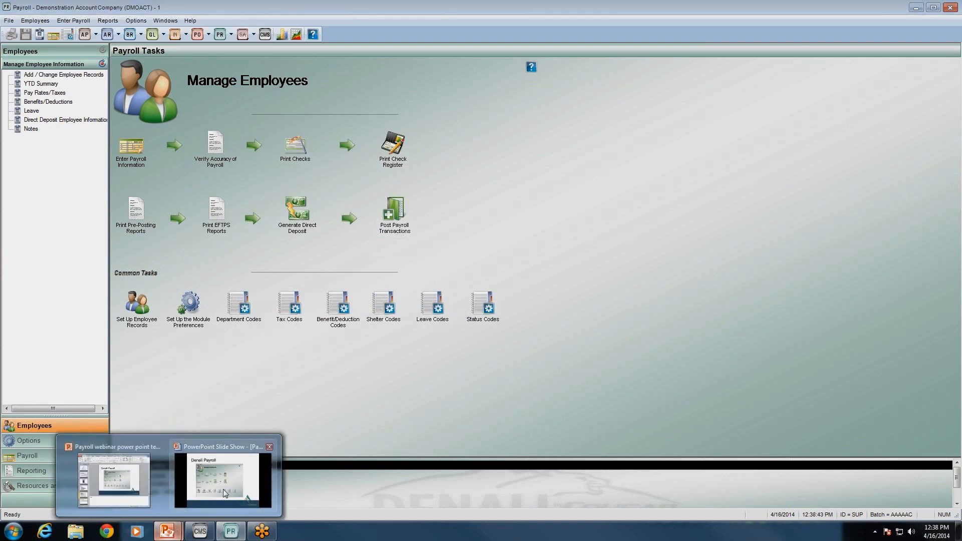
Return to the slide show and advance to the Upcoming Webinars slide (04/23, 04/30)
{"action": "left_click", "coordinate": [224, 489]}
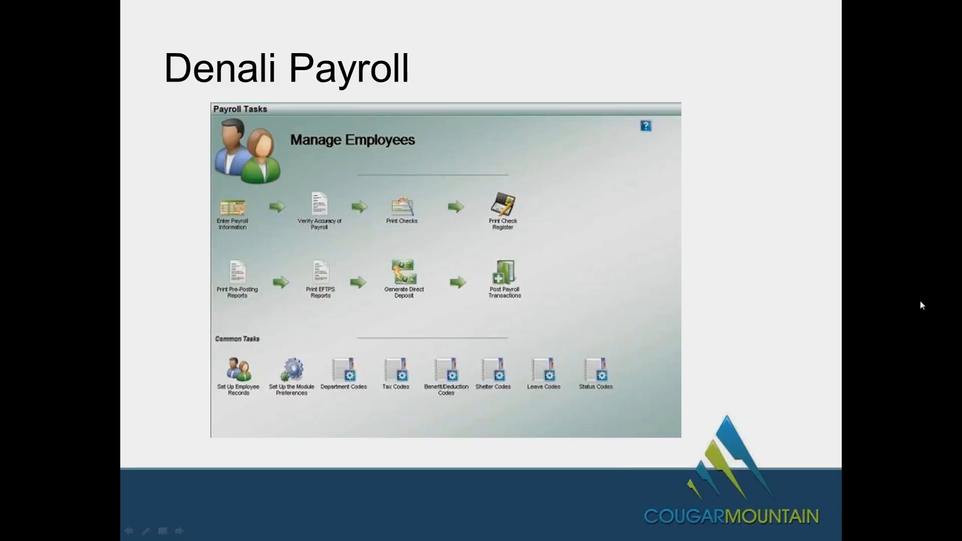
{"action": "left_click", "coordinate": [889, 289]}
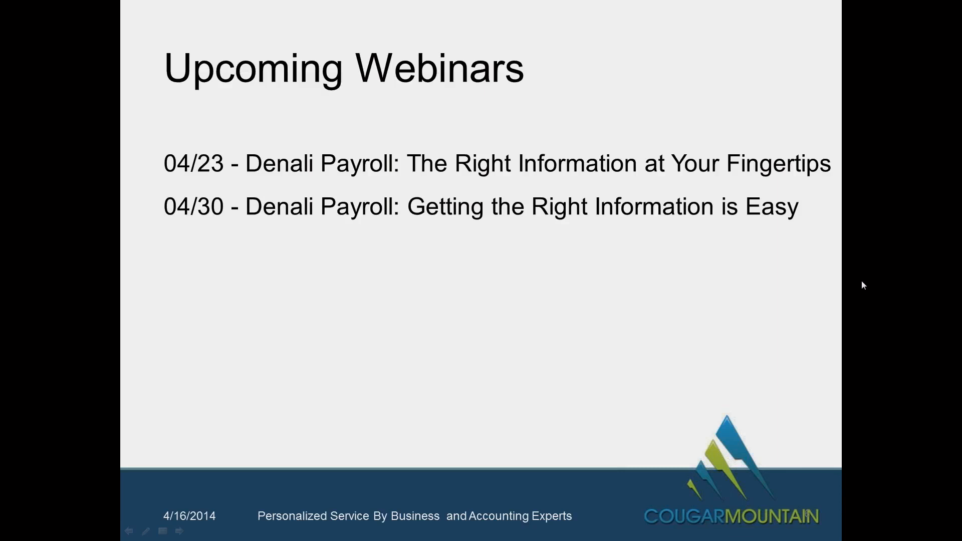